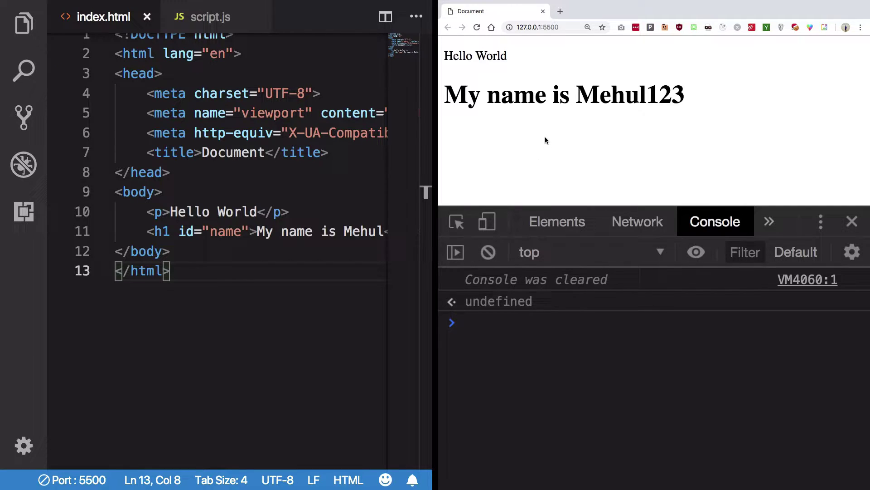
Reload the page so the heading reads 'My name is Mehul'
key(ctrl+r)
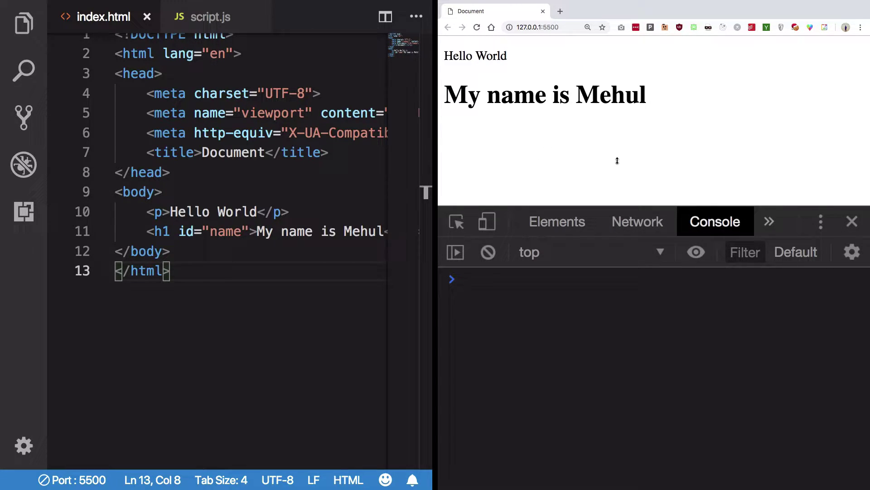
text(let )
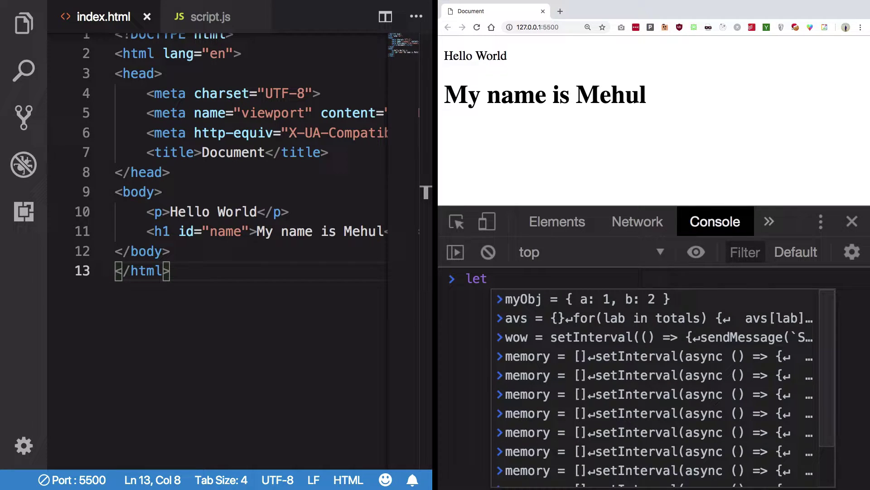
text(s)
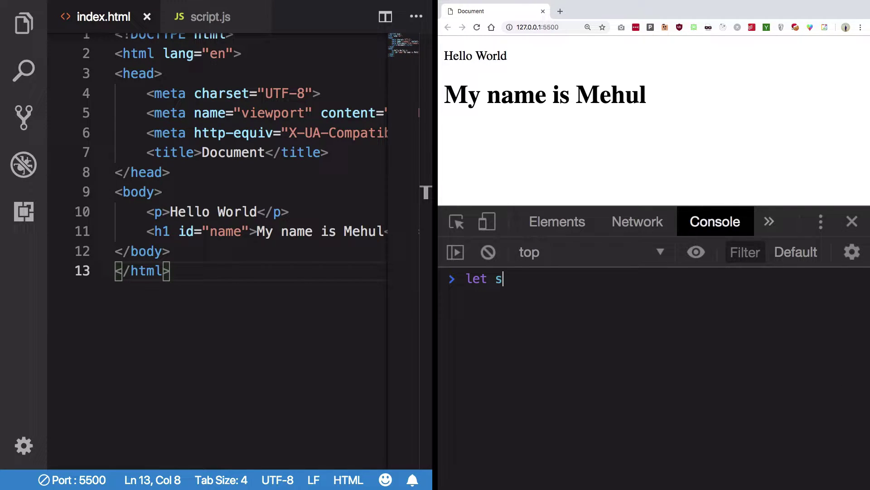
text(electors)
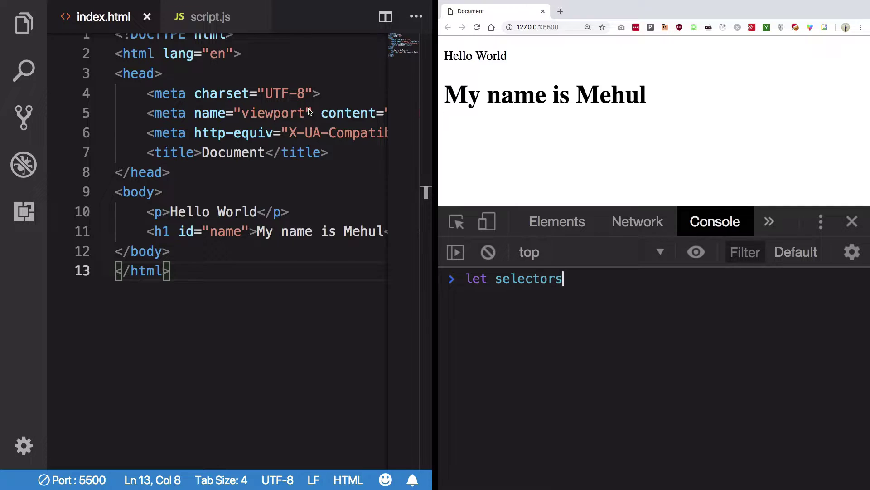
Duplicate the paragraph as 'Hello World 2' and duplicate the heading line
click(300, 201)
key(shift+alt+Down)
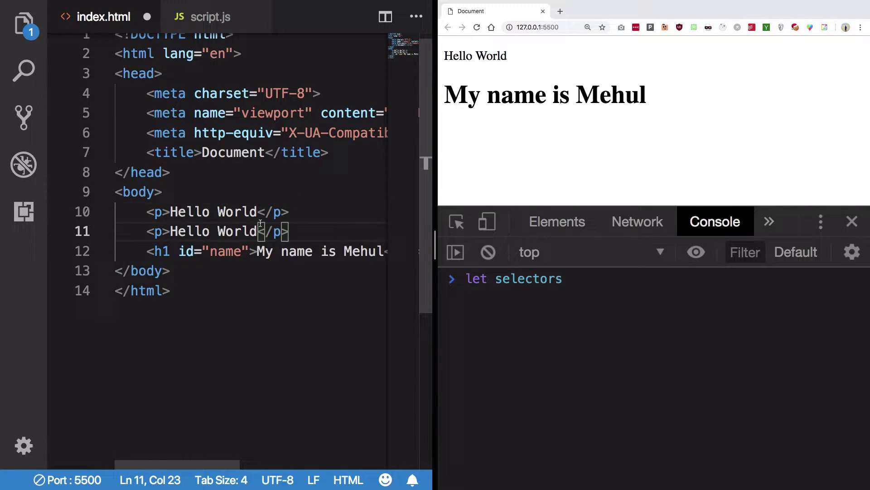
key(Left)
key(Left)
key(Left)
text(2)
scroll(239, 262, right, 5)
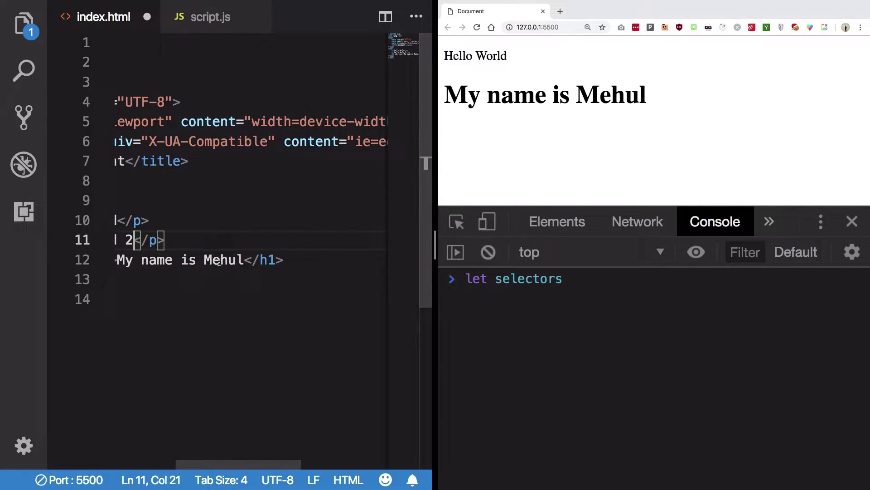
click(298, 257)
key(shift+alt+Down)
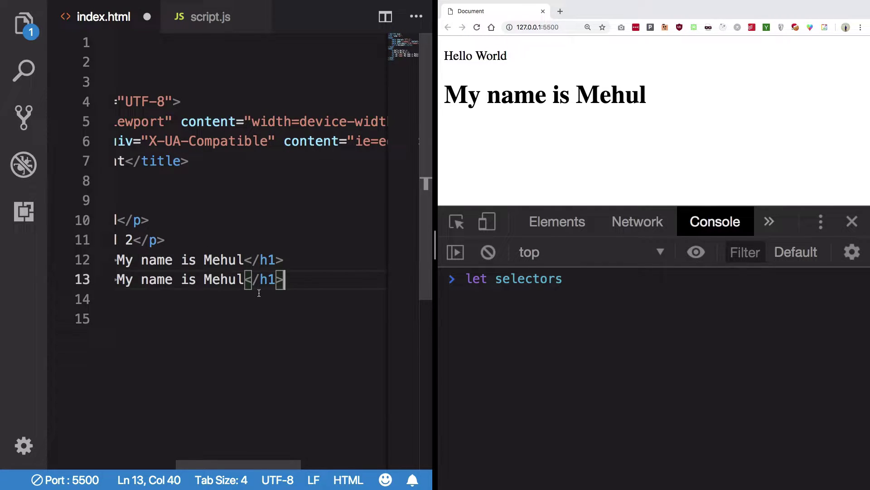
scroll(249, 290, left, 5)
Change both headings' id attribute to class and save index.html
double_click(182, 259)
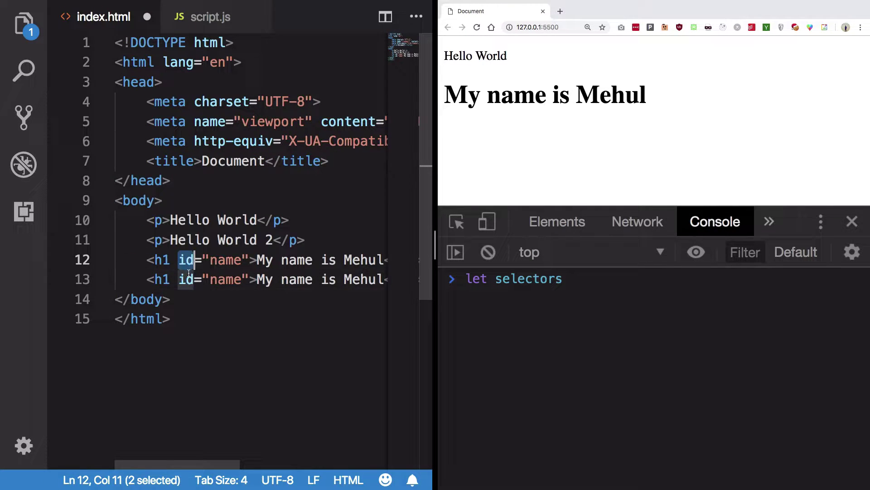
key(super+d)
text(class)
click(217, 227)
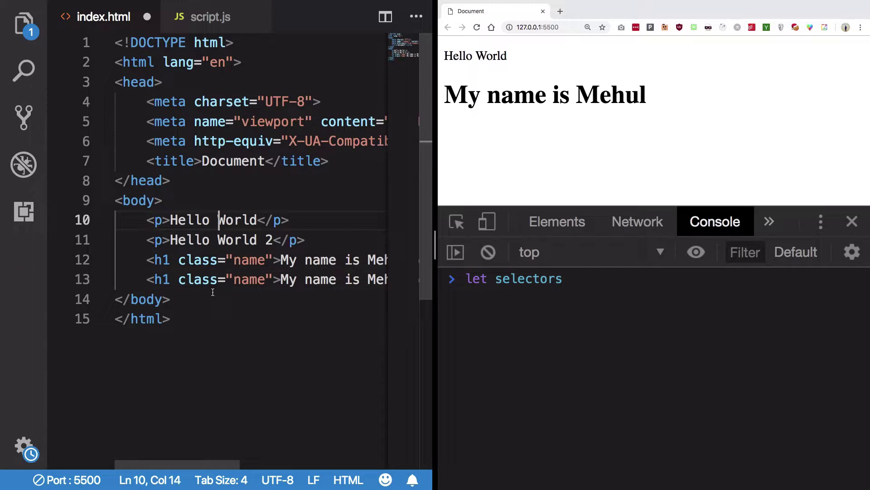
click(265, 291)
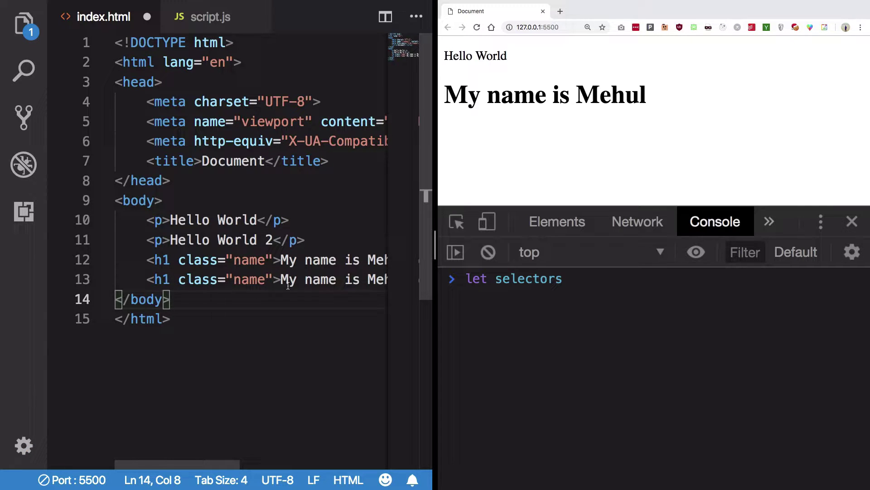
key(super+s)
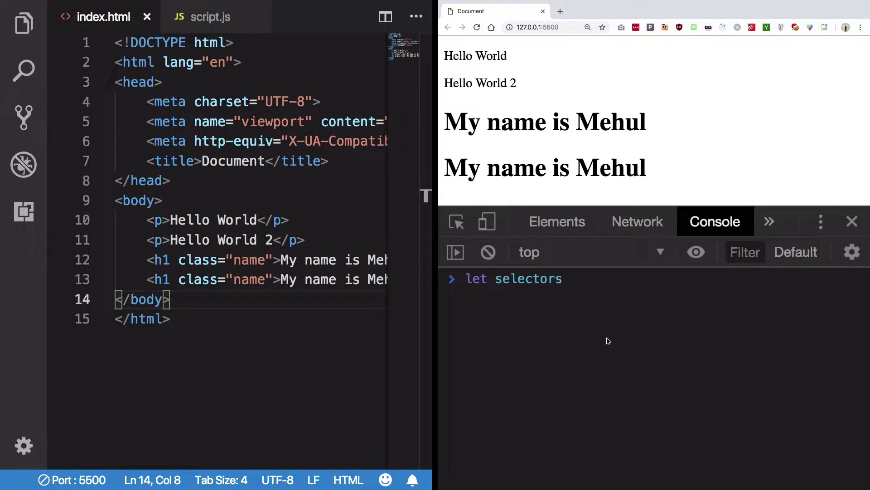
text( = document)
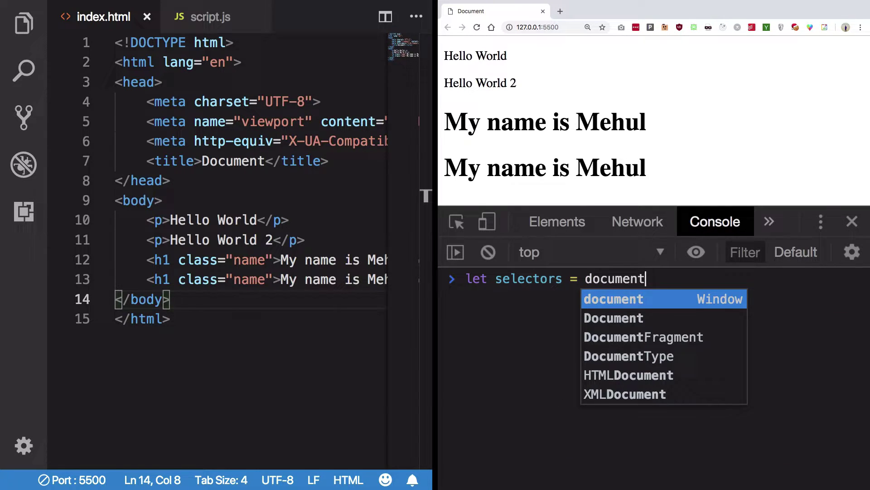
text(.getElements)
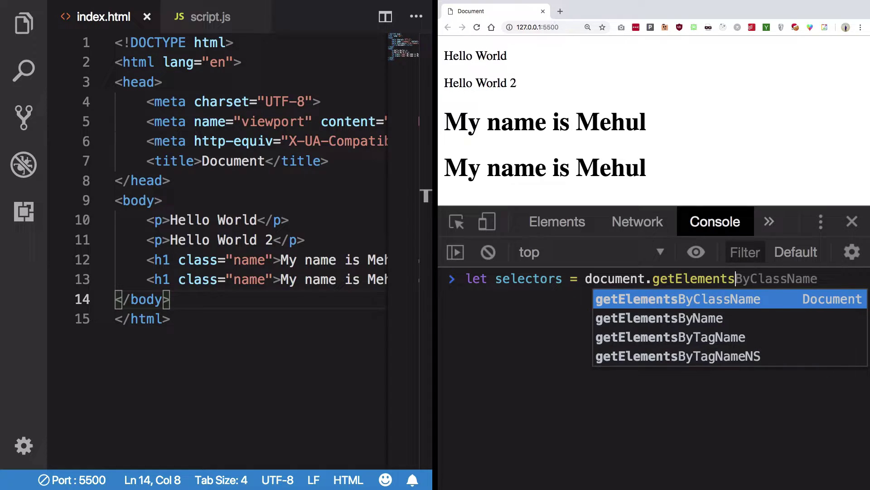
text(B)
Declare selectors = document.getElementsByClassName("name") in the console
key(Tab)
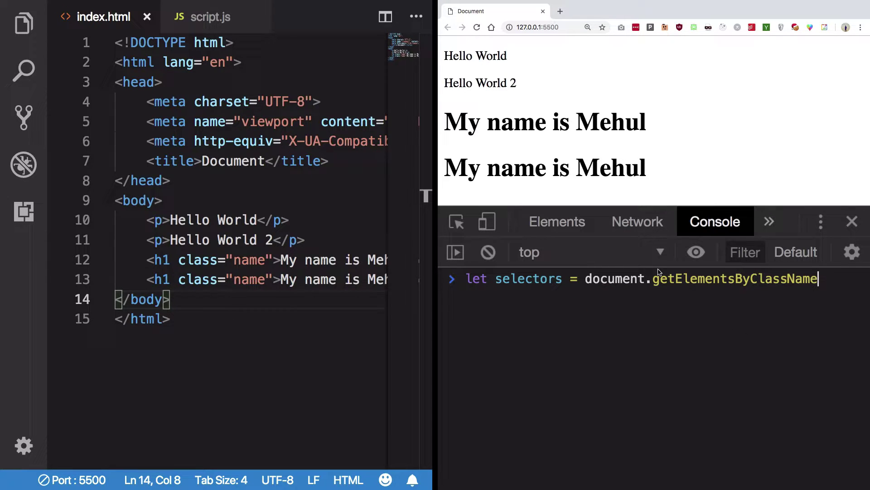
text(()
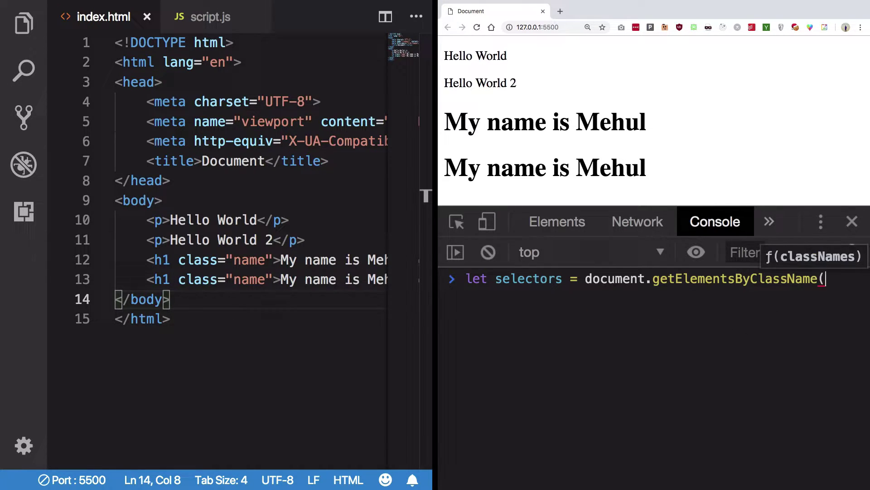
text(""))
key(Left)
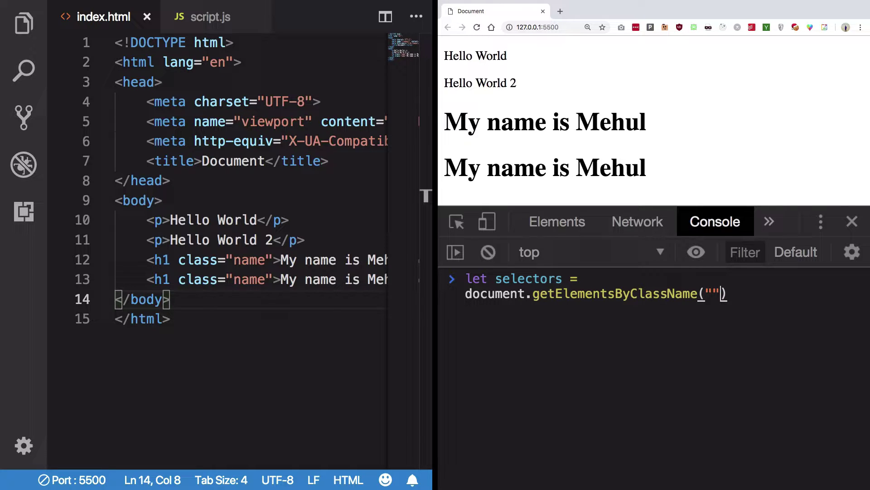
key(Left)
text(name)
key(Return)
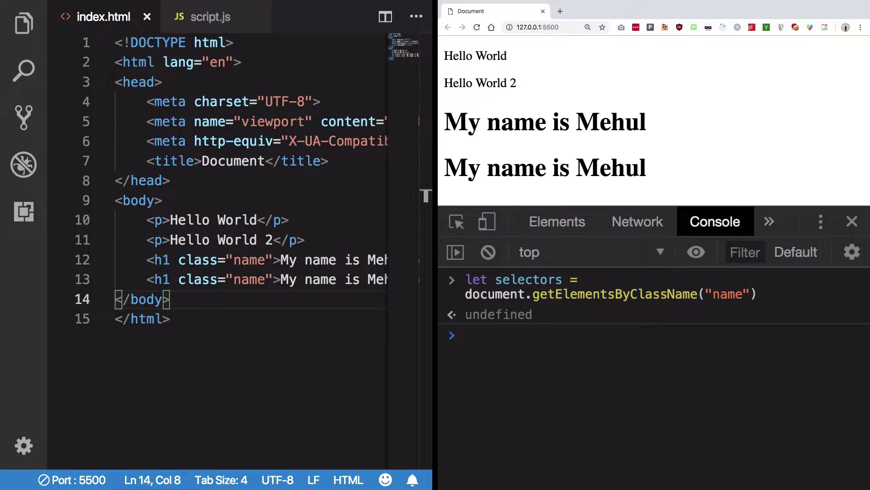
text(selectors)
Log selectors and expand its HTMLCollection of two h1 headings
key(Return)
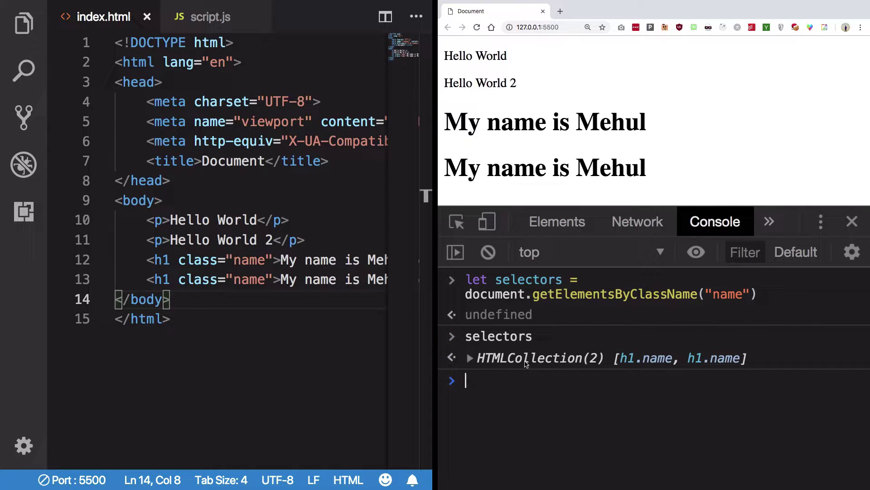
click(556, 360)
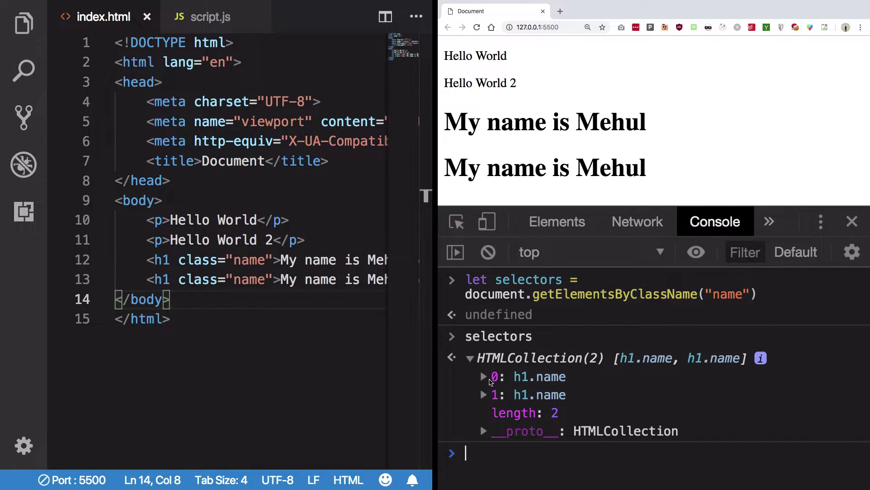
click(489, 379)
click(488, 379)
click(484, 394)
click(492, 358)
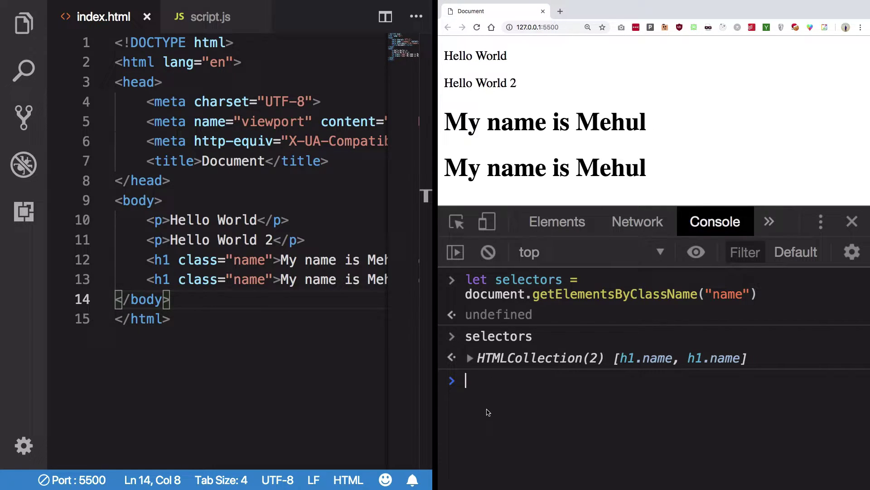
text(selectors)
Set selectors[0] and selectors[1] innerText to 'First element' and 'Second element'
key(Return)
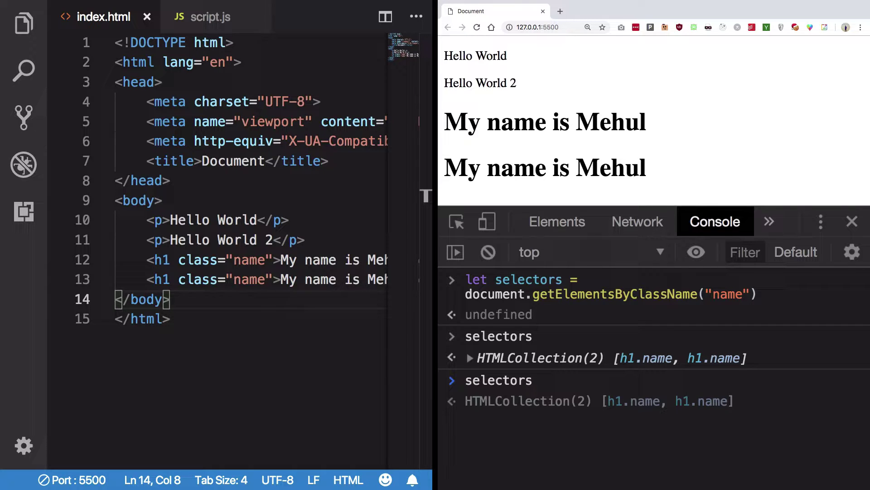
text([0])
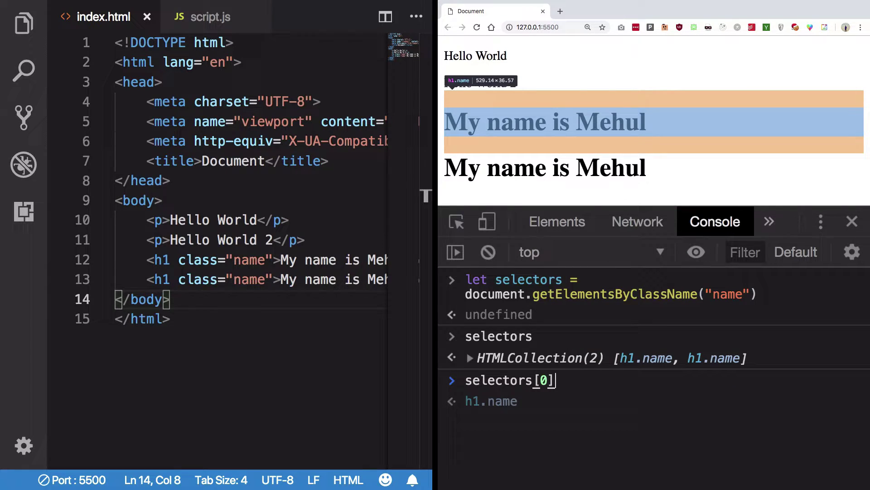
text(.innerText)
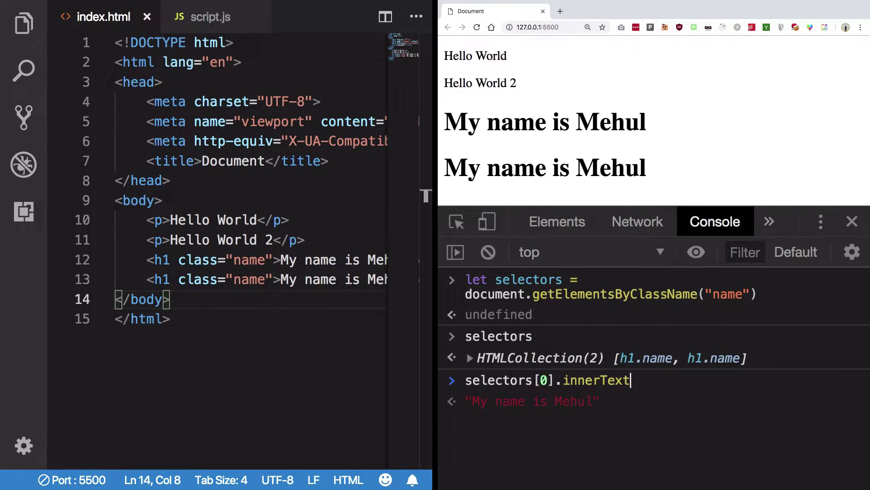
text( = ")
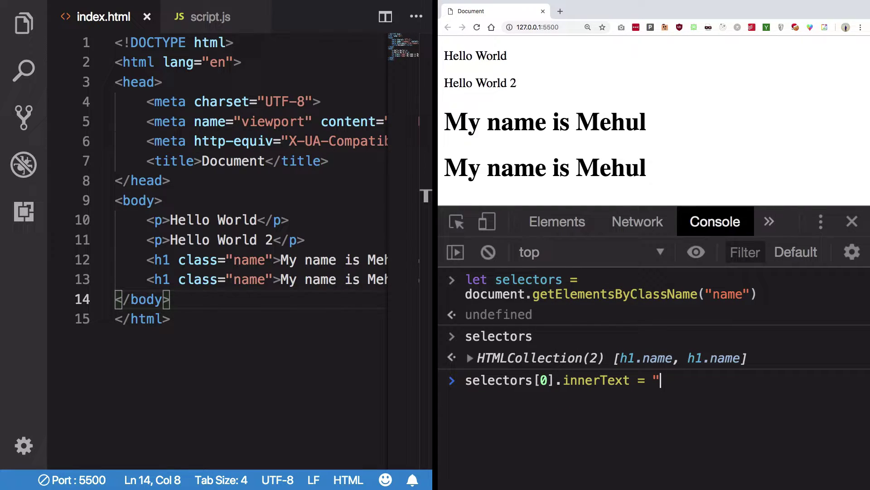
text(First element")
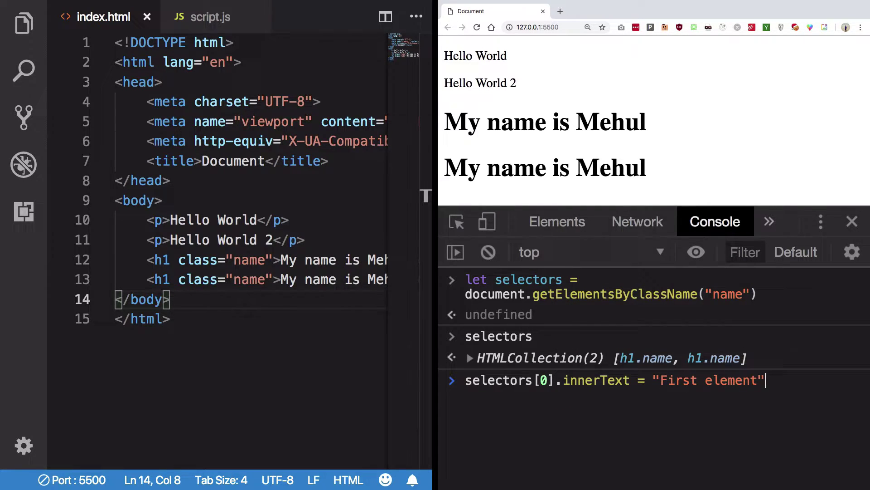
key(Return)
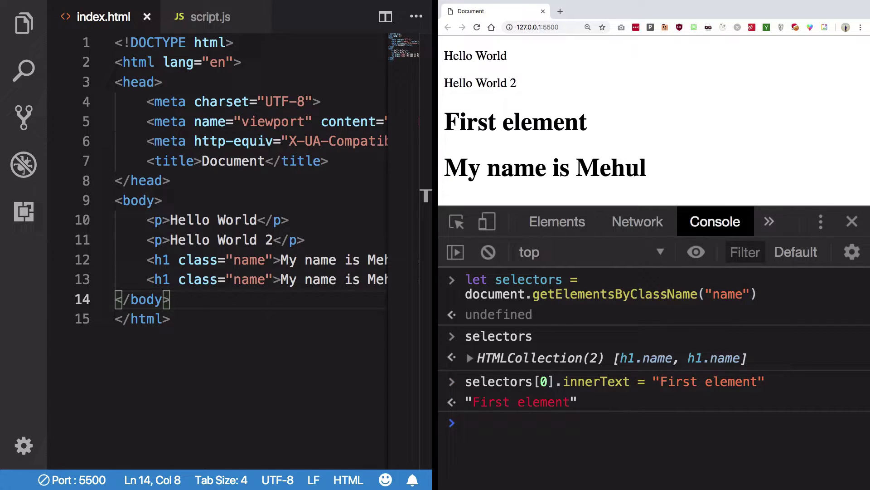
text(selectors[1])
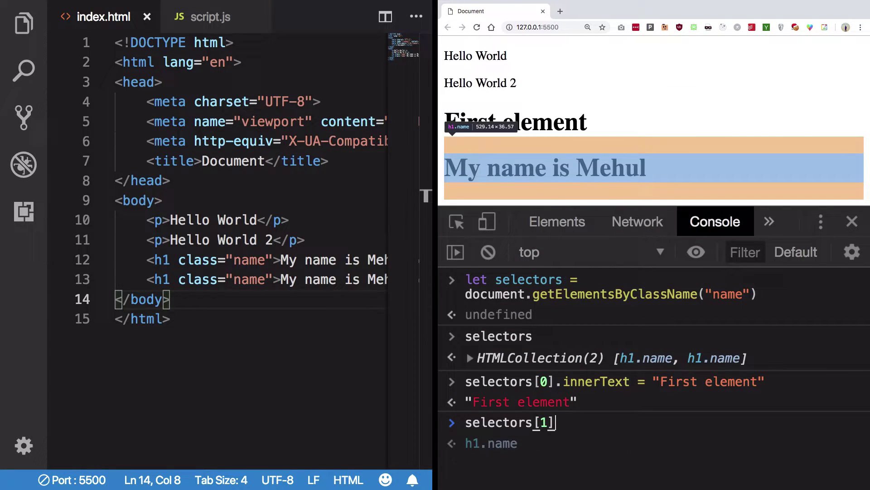
text(.innerText = )
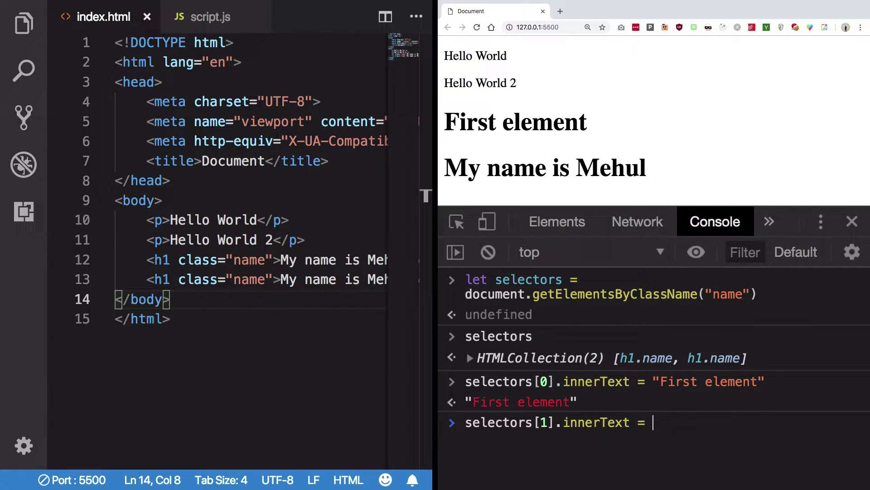
text("Second elemen)
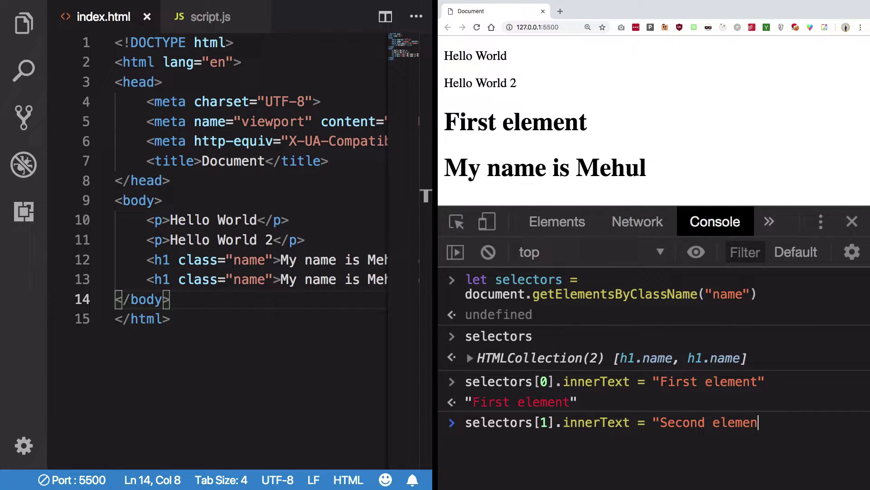
text(t")
key(Return)
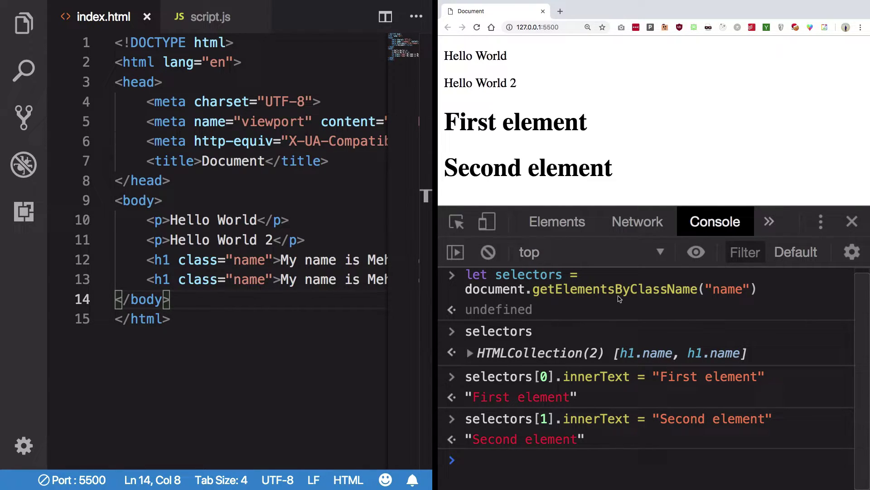
drag(615, 294, 557, 296)
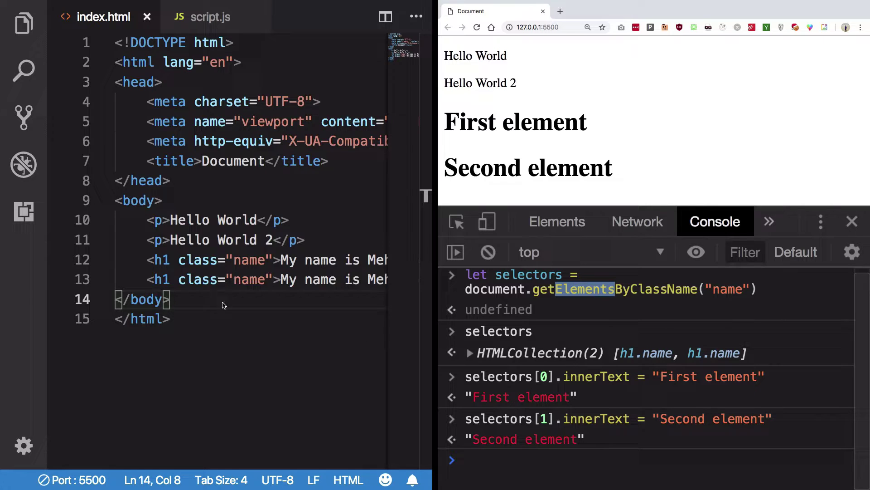
Delete the second h1 line from index.html and save
click(198, 279)
key(super+Left)
key(super+l)
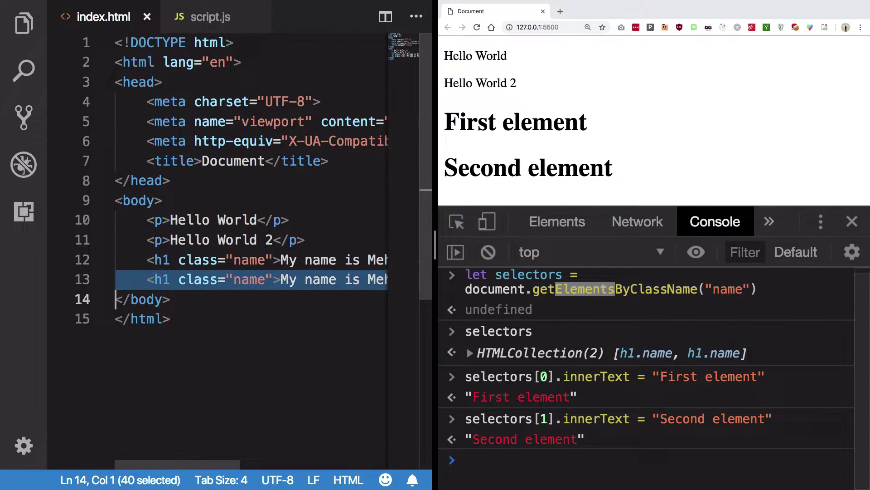
key(BackSpace)
key(super+s)
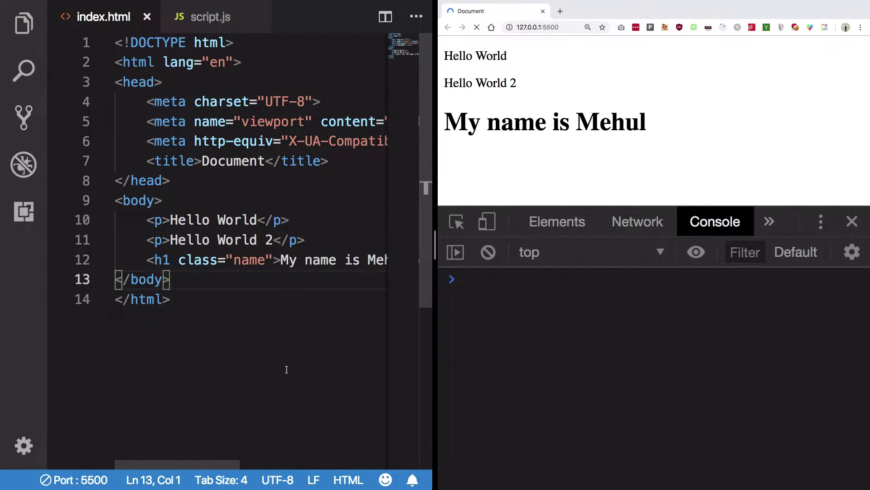
Rerun the selectors assignment and log selectors to see one heading
click(562, 350)
key(Up)
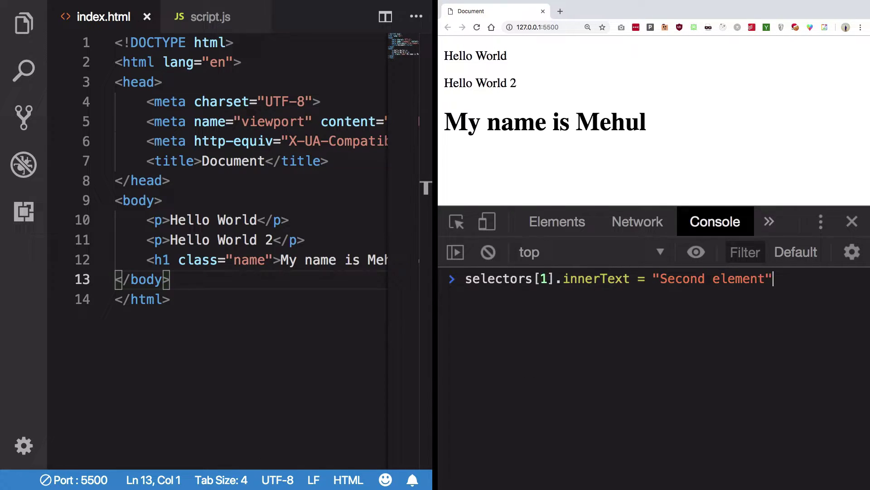
key(Up)
key(Up)
key(Return)
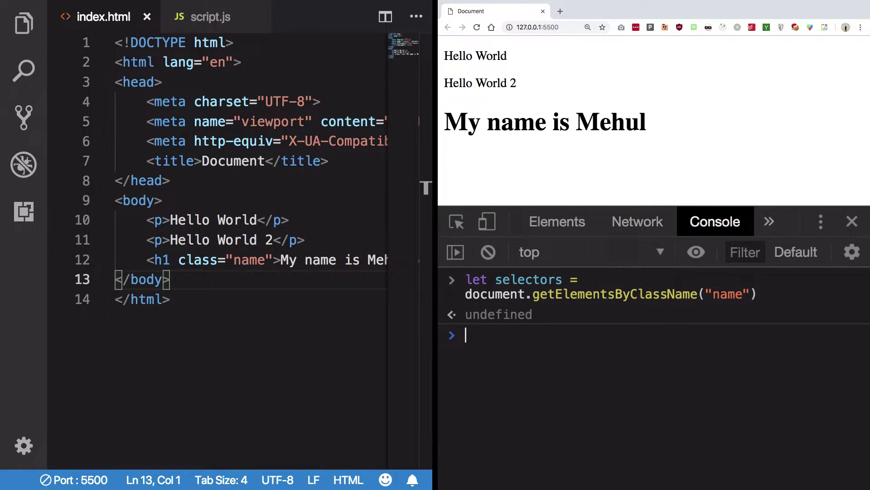
text(seel)
key(Tab)
key(ctrl+z)
key(BackSpace)
key(Tab)
key(Return)
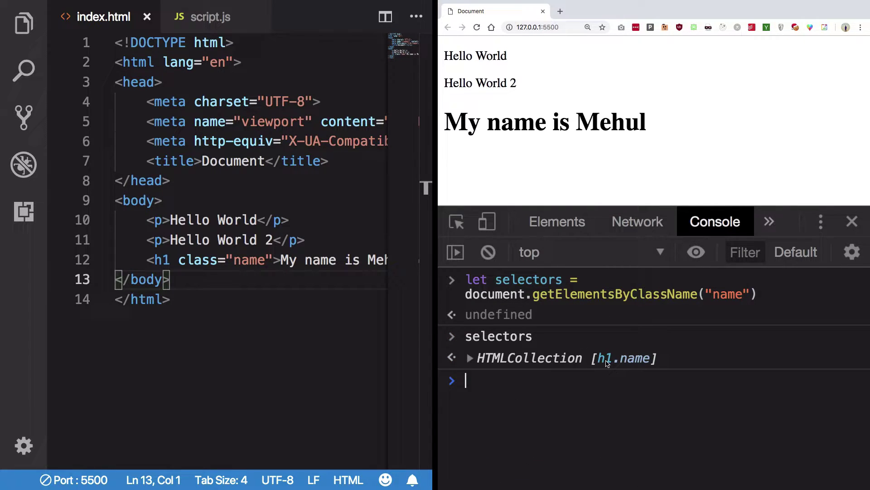
Restore the deleted h1 line and save the file again
click(302, 327)
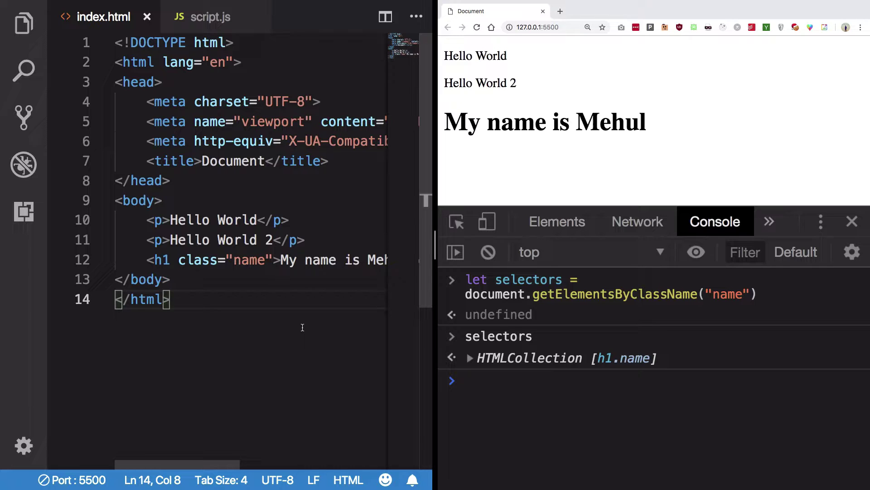
key(shift+alt+Down)
click(302, 328)
key(ctrl+s)
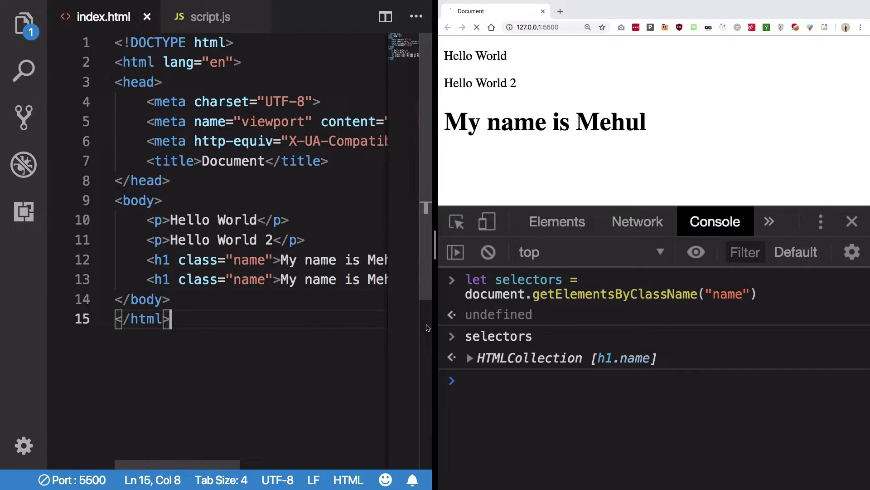
click(476, 351)
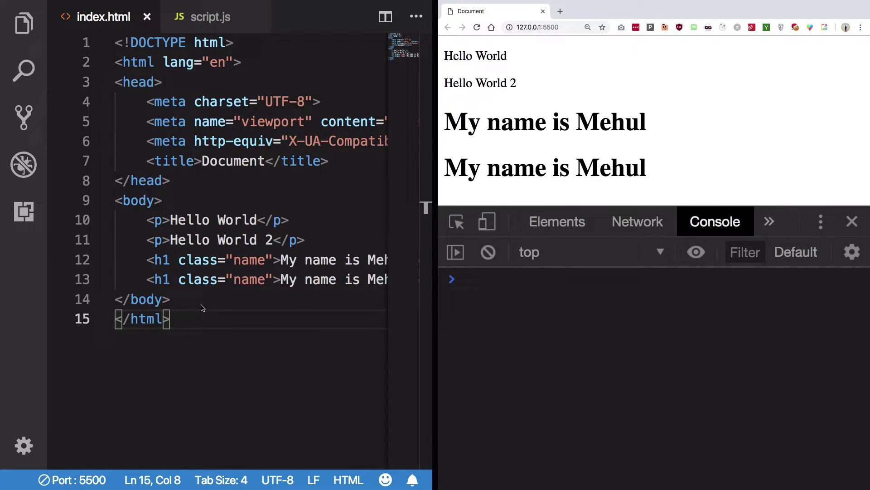
Point out the p, p, h1 and h1 tag names on lines 10–13
double_click(159, 221)
double_click(158, 239)
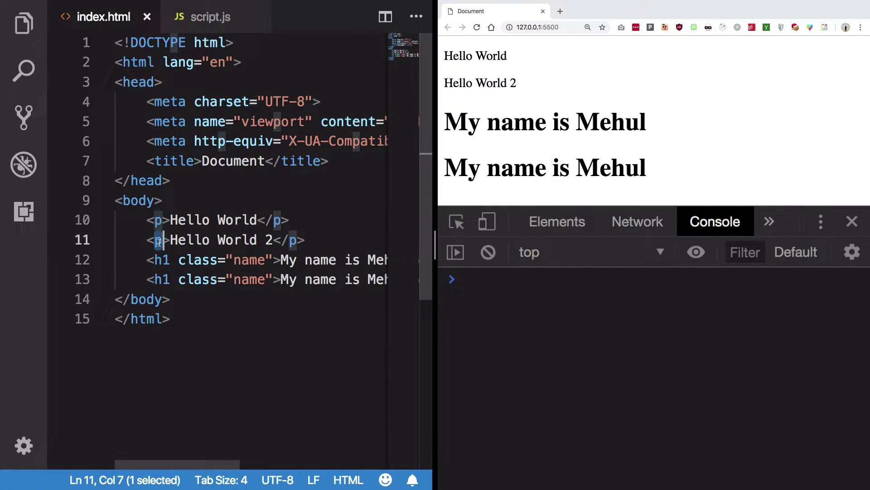
double_click(162, 260)
double_click(163, 280)
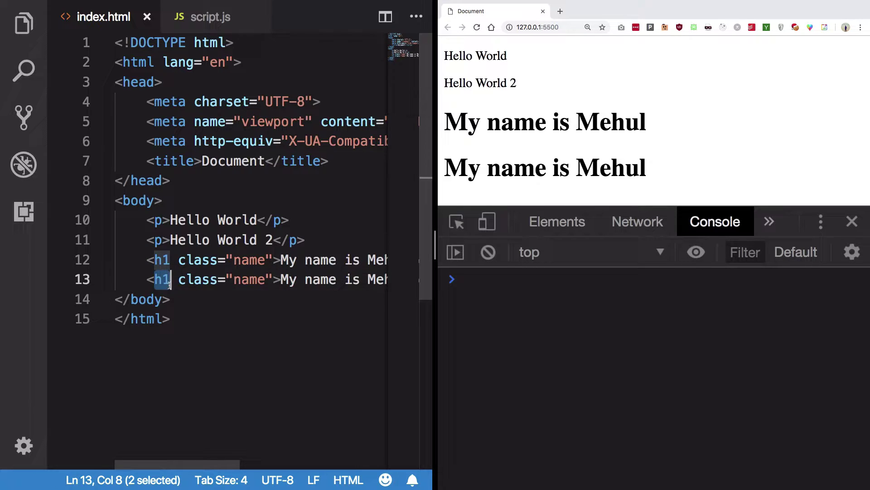
click(202, 317)
Declare elements = document.getElementsByTagName("p") in the console
click(564, 361)
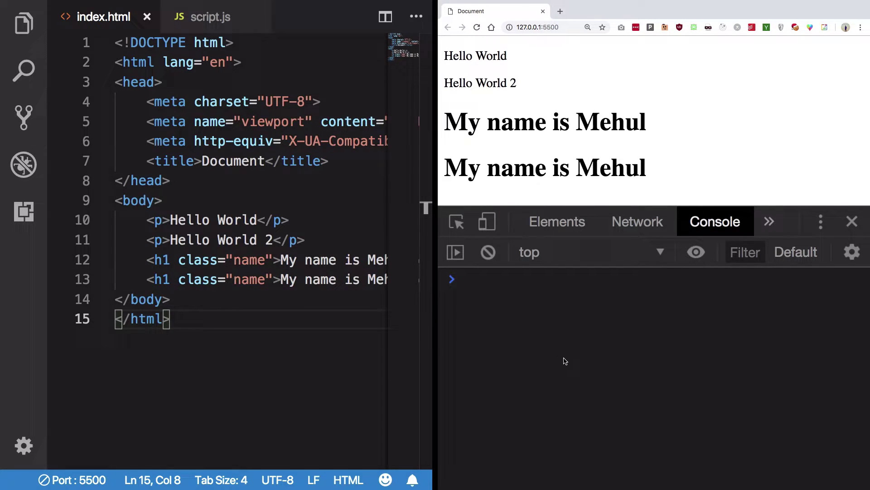
text(let )
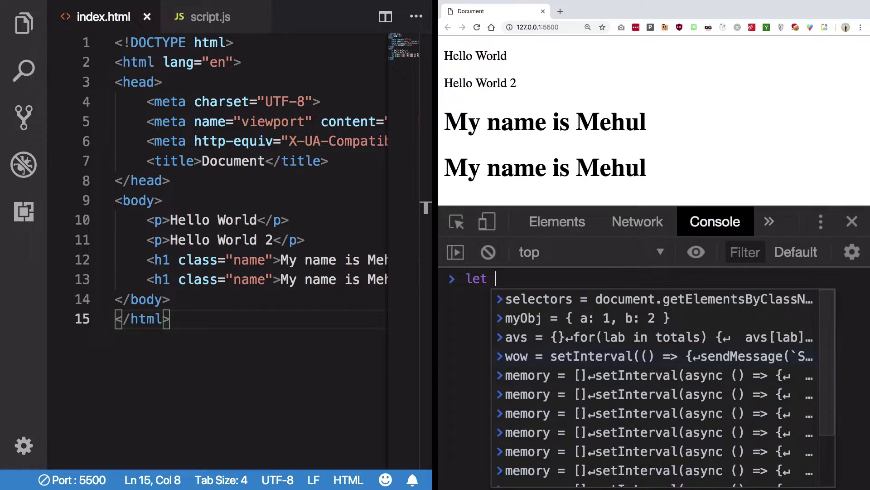
text(elements)
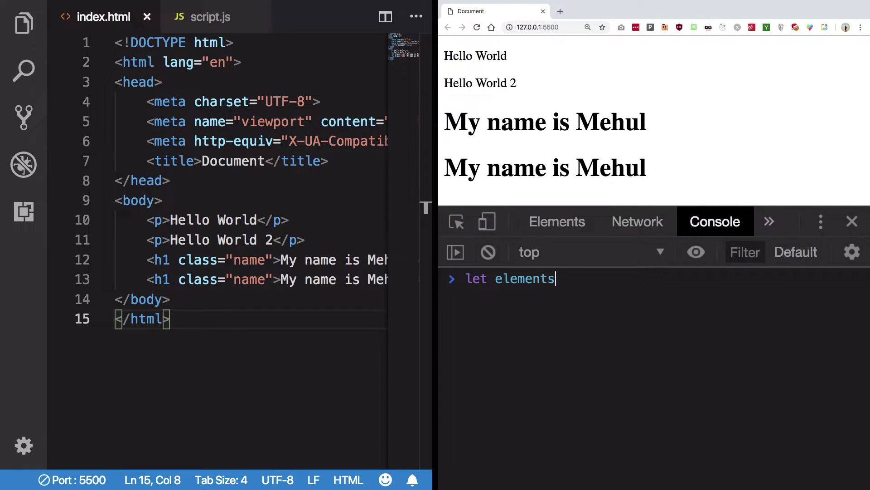
text( = )
text(document.g)
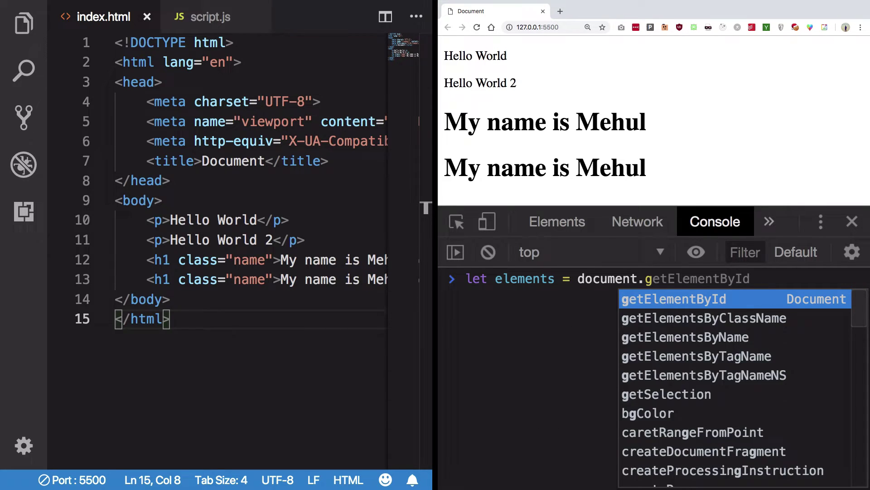
text(etElements)
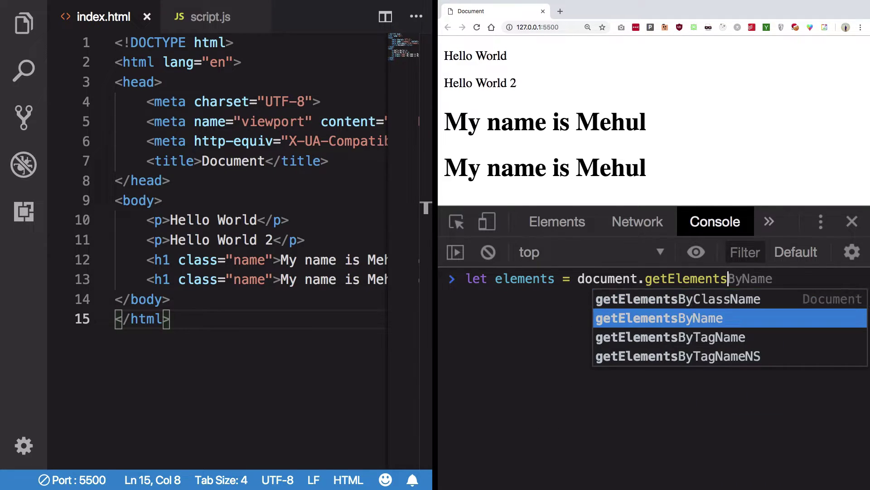
key(Down)
key(Tab)
text(()
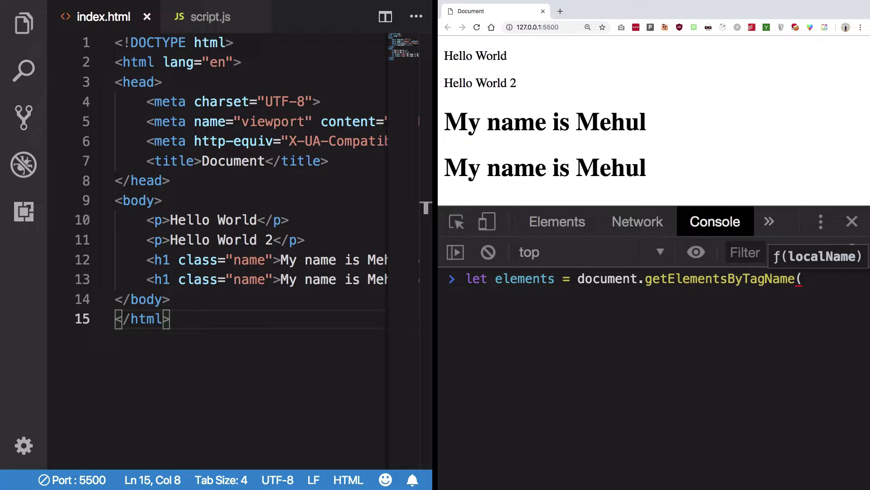
text("p"))
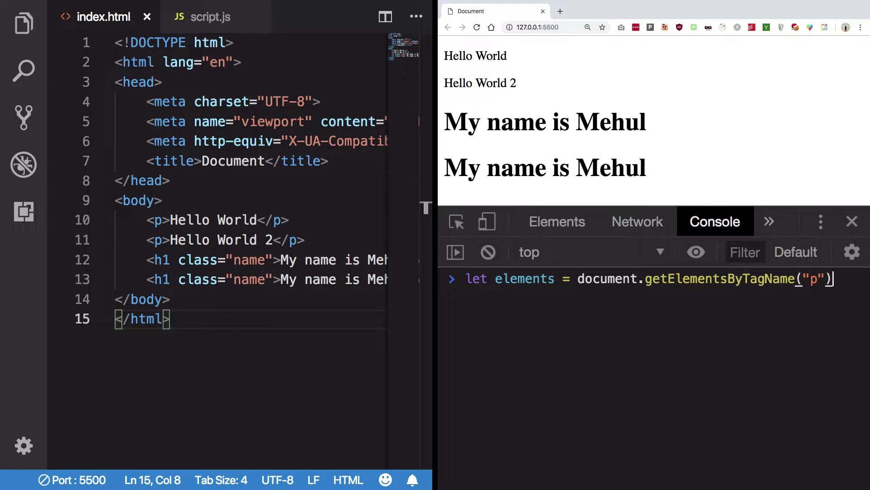
key(Return)
text(elements)
Log elements and expand its two-paragraph collection and the first entry
key(Return)
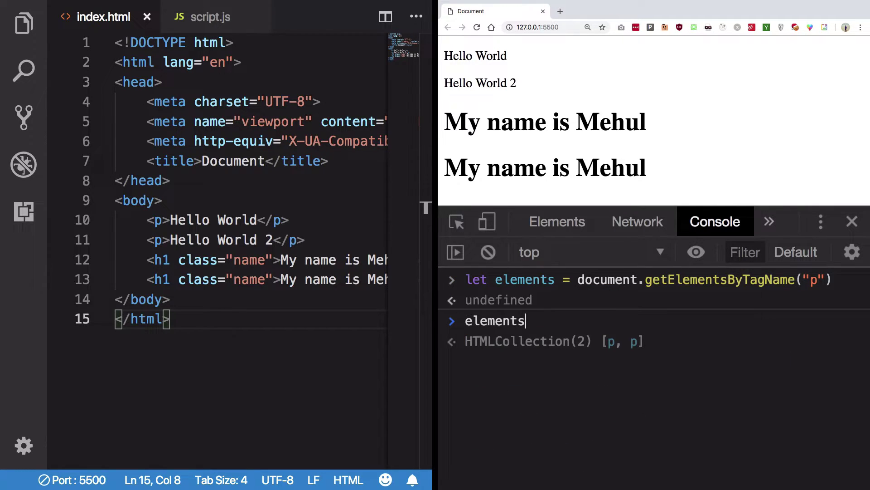
click(500, 347)
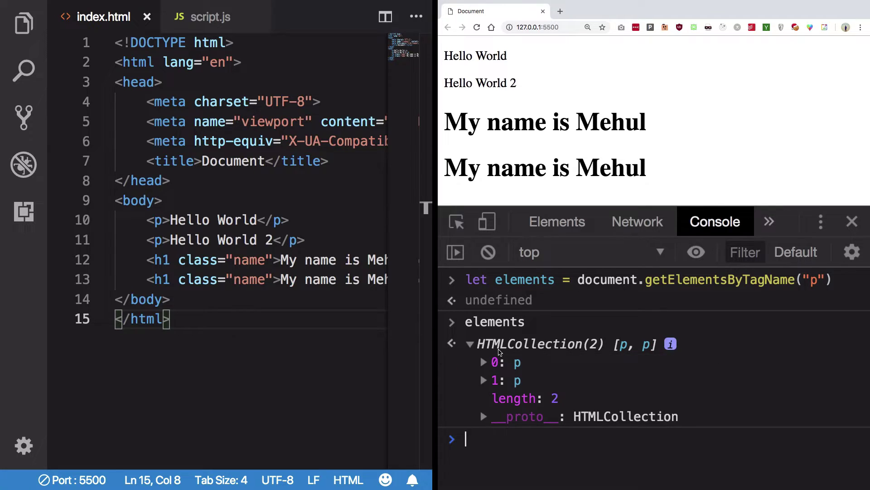
click(494, 365)
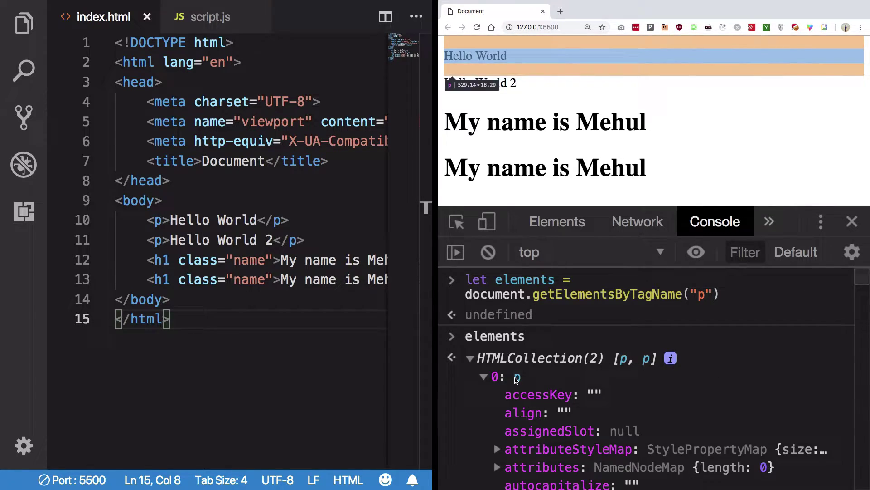
click(484, 378)
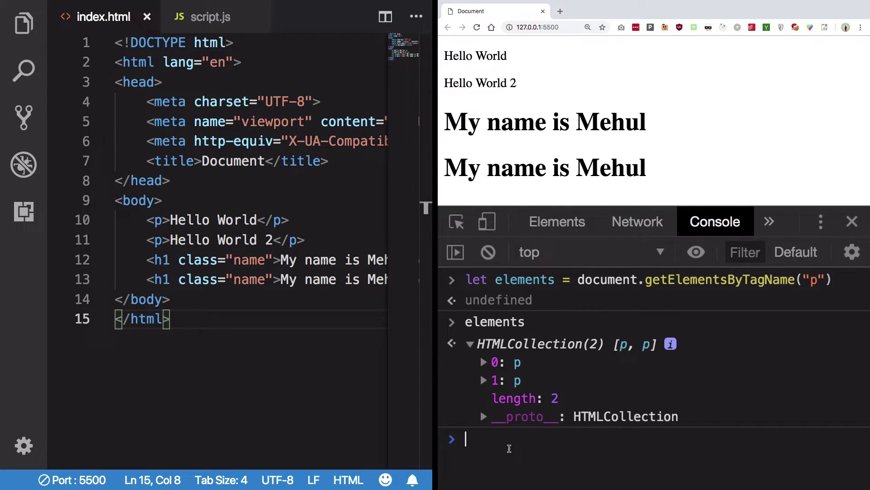
text(elements[)
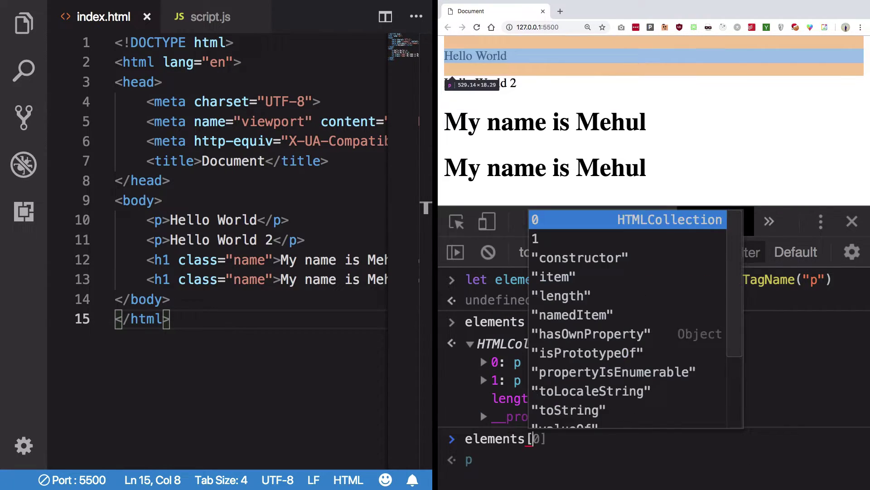
text(0.inn)
Set paragraph innerText to 'asdsfdsf' and literal 'My name is <b>Mehul</b>'
key(Tab)
text(=)
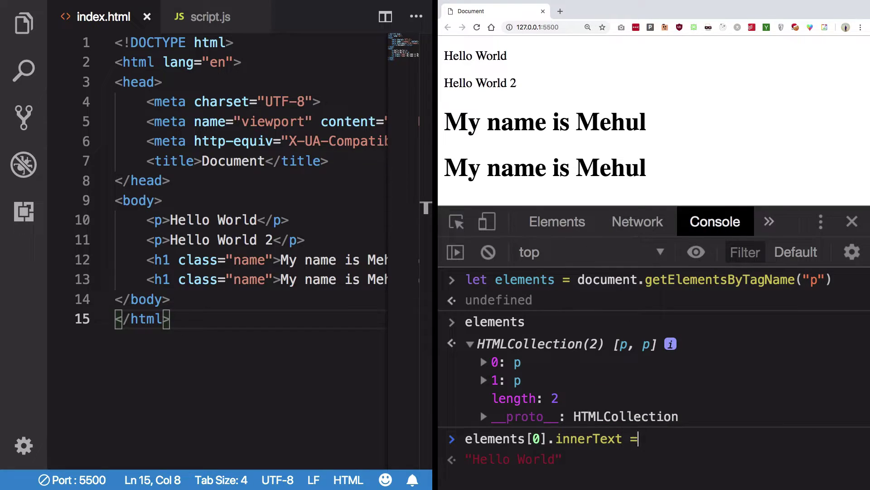
text( "asdsfdsf)
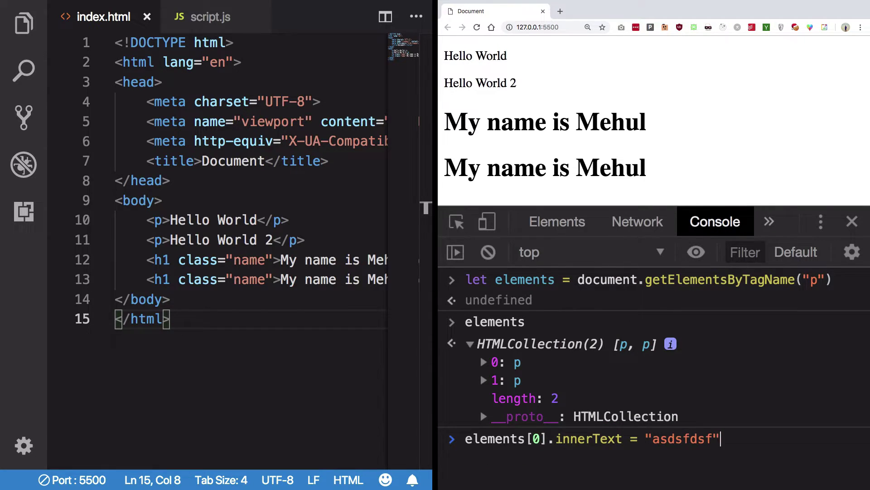
key(Return)
text(el)
key(Tab)
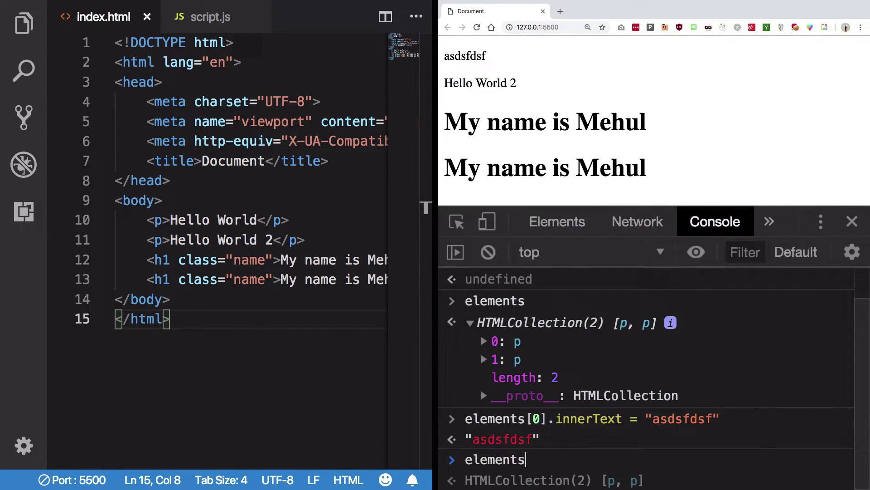
text([1].inn)
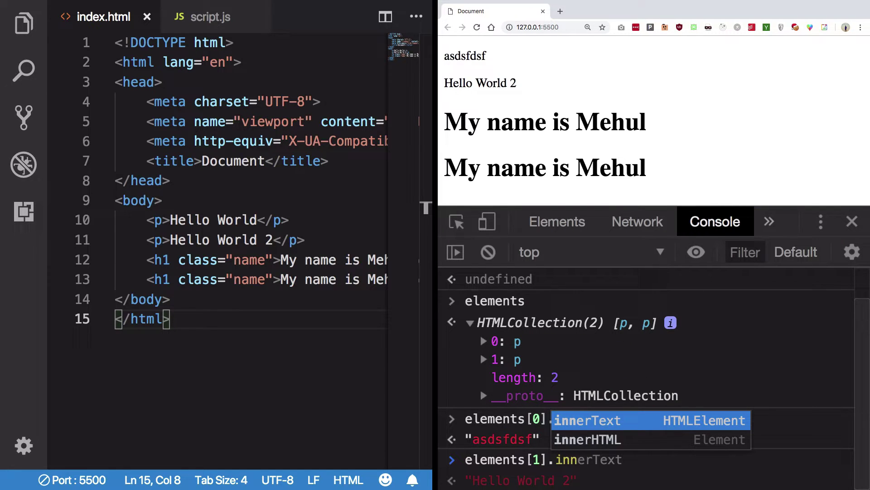
text(erText)
key(BackSpace)
key(BackSpace)
key(BackSpace)
key(BackSpace)
key(BackSpace)
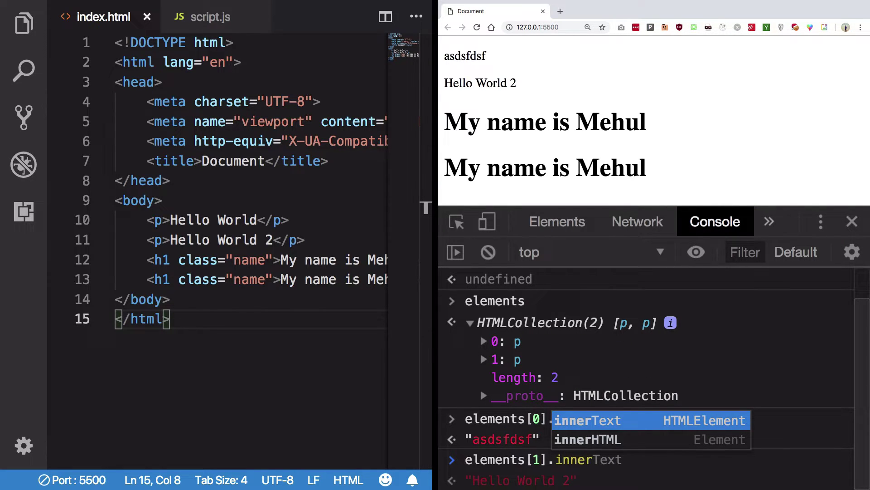
key(Down)
key(Tab)
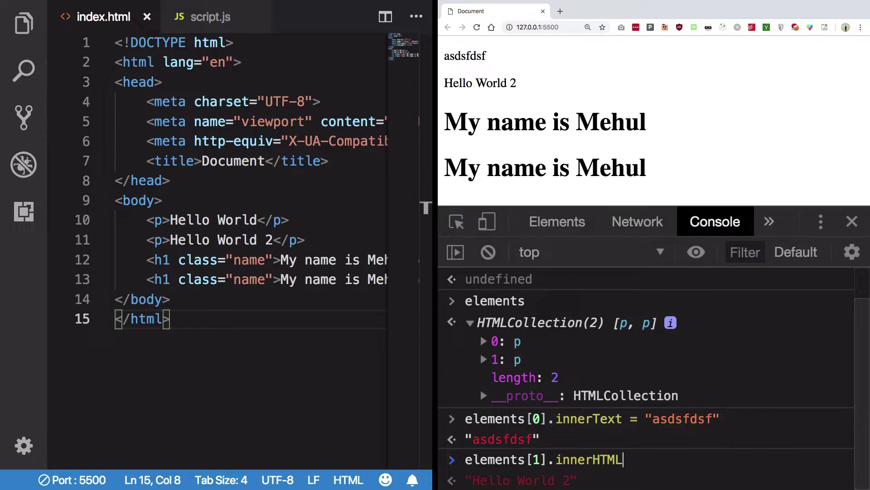
text(=)
key(BackSpace)
key(BackSpace)
key(BackSpace)
key(Tab)
text(= ")
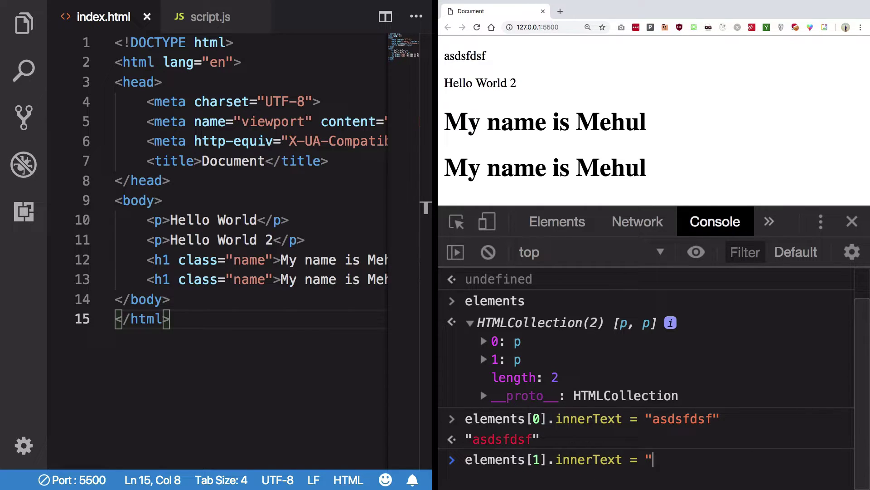
text(My an)
key(BackSpace)
key(BackSpace)
text(name is)
text( <b>Mehul)
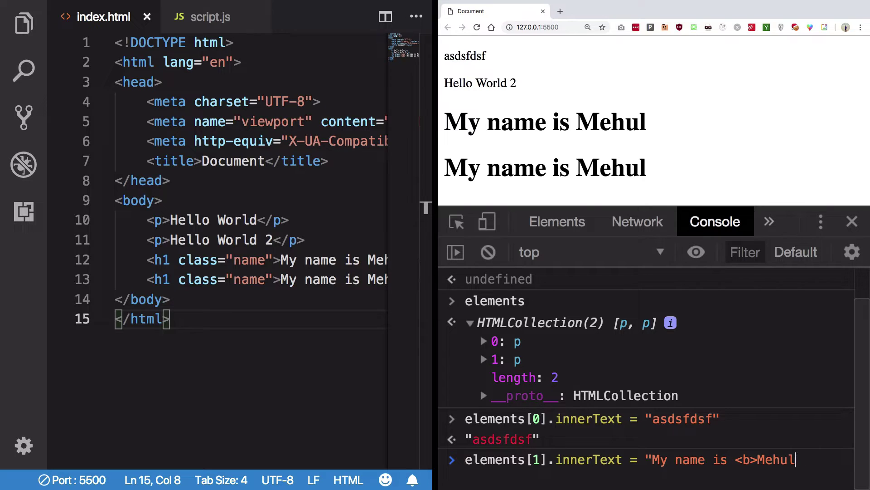
text(</b>")
key(Return)
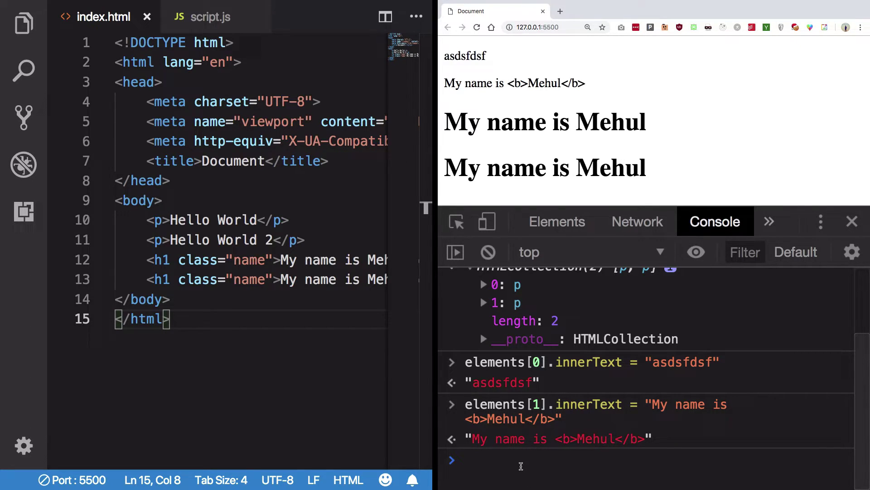
Rerun the elements[1] command with innerHTML so Mehul appears bold
key(Up)
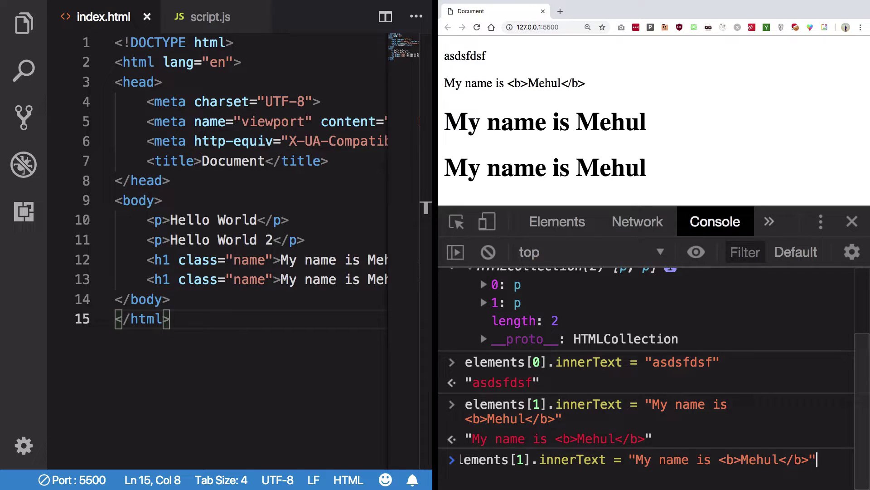
double_click(554, 460)
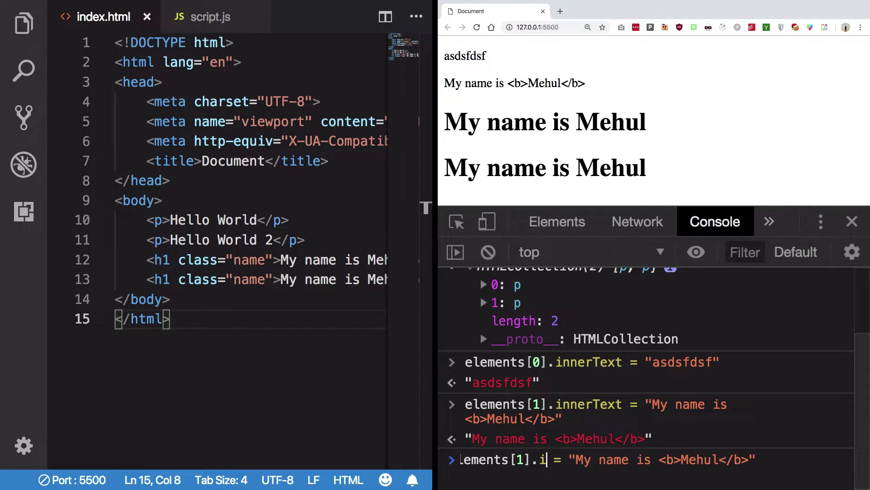
text(nnerHTML)
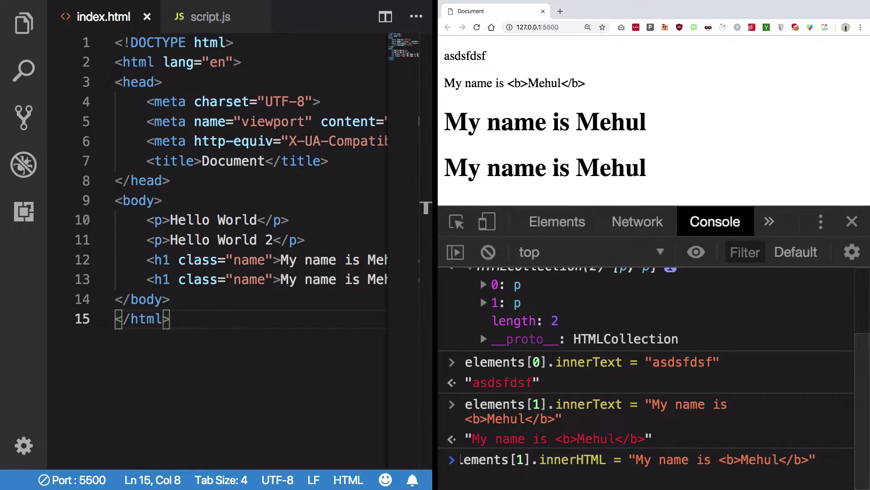
key(Return)
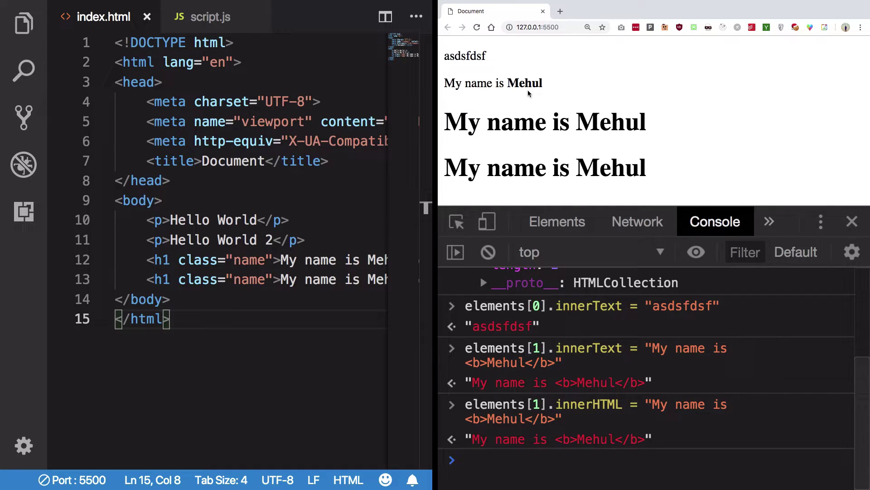
double_click(528, 94)
click(528, 104)
Highlight asdsfdsf, <b>Mehul</b> and innerHTML in earlier commands to compare
drag(646, 306, 721, 306)
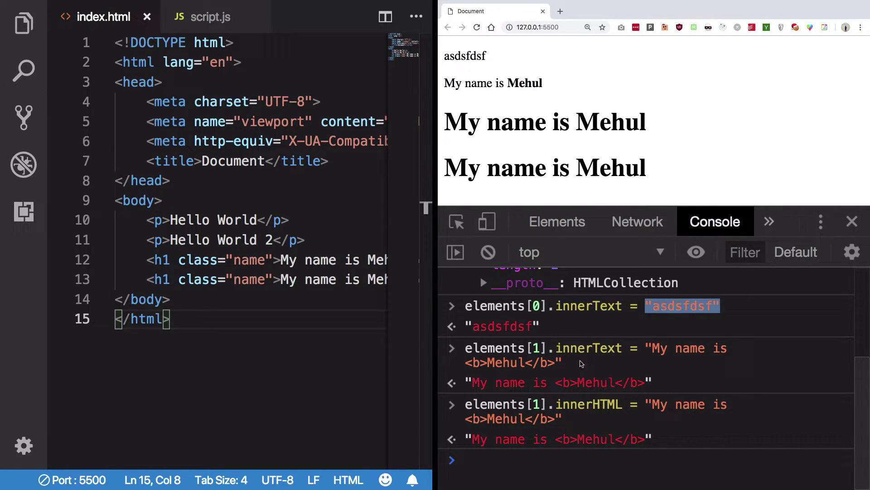
drag(556, 363, 468, 364)
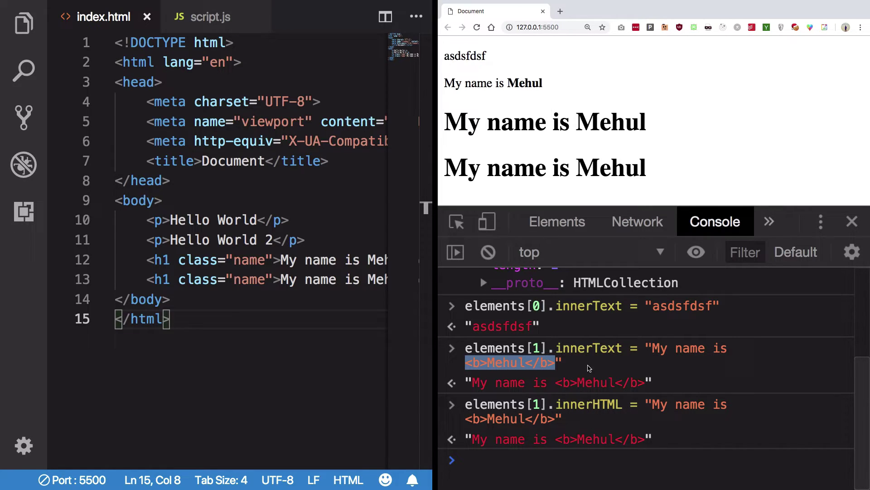
click(589, 362)
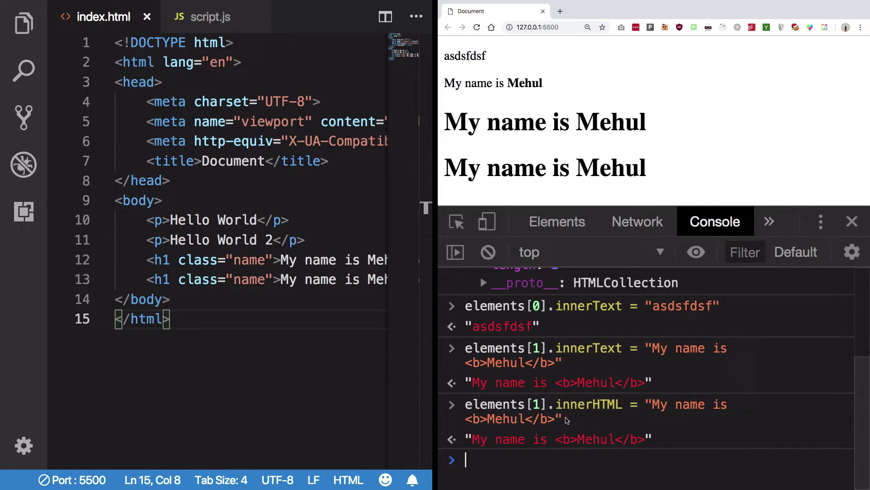
double_click(569, 408)
click(545, 409)
text(clear)
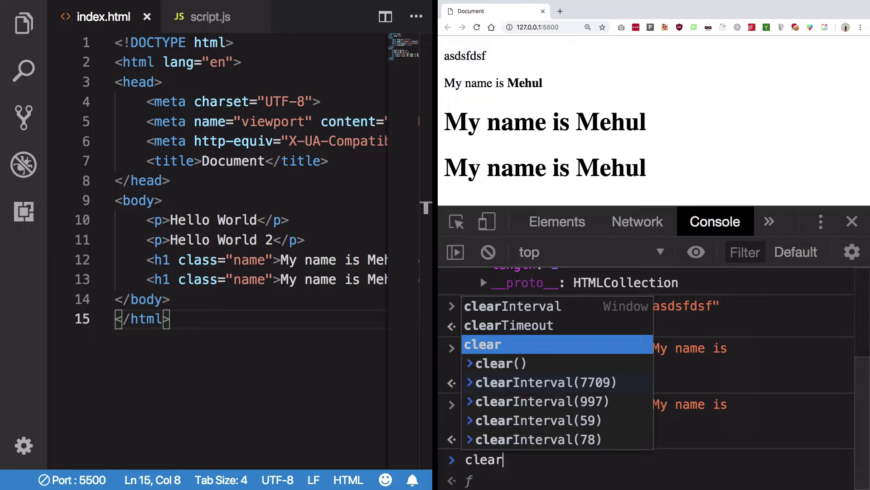
text(())
Run clear() to wipe all earlier console commands and results
key(Return)
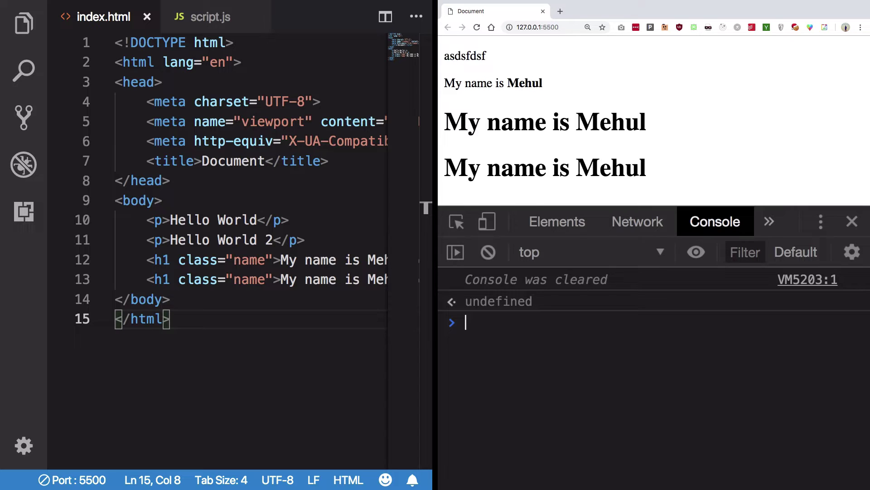
click(250, 258)
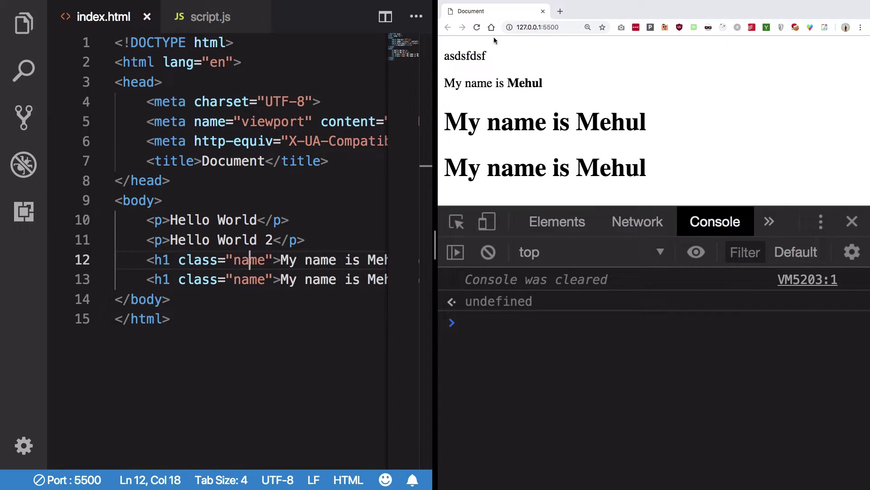
click(479, 331)
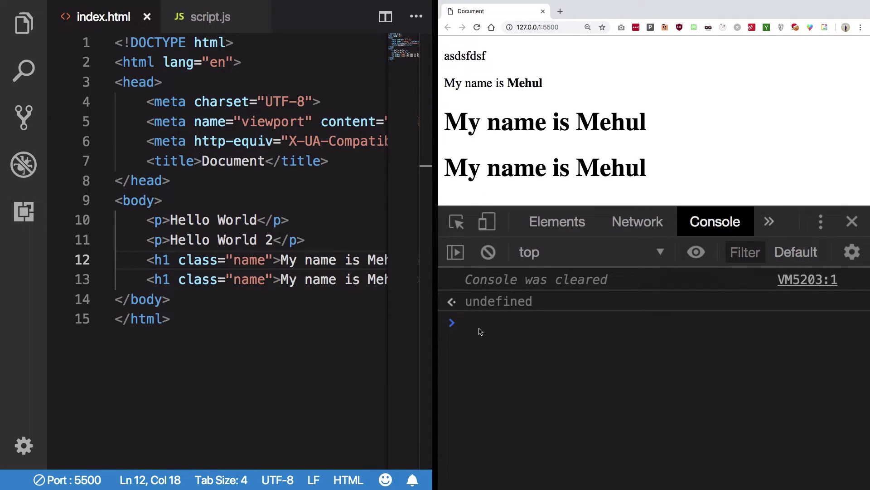
text(document.g)
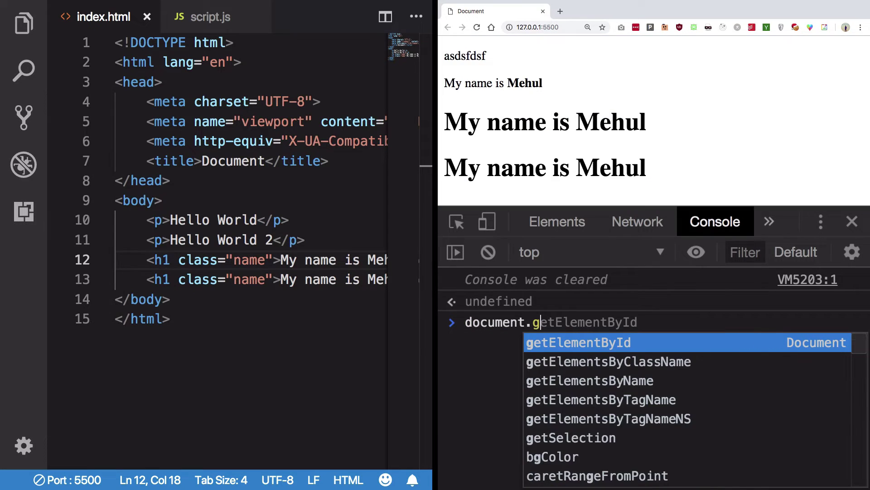
text(etElemet)
Enter document.getElementsByTagName("title")[0].getElementsByTagName("ti, correcting method-name typos
key(BackSpace)
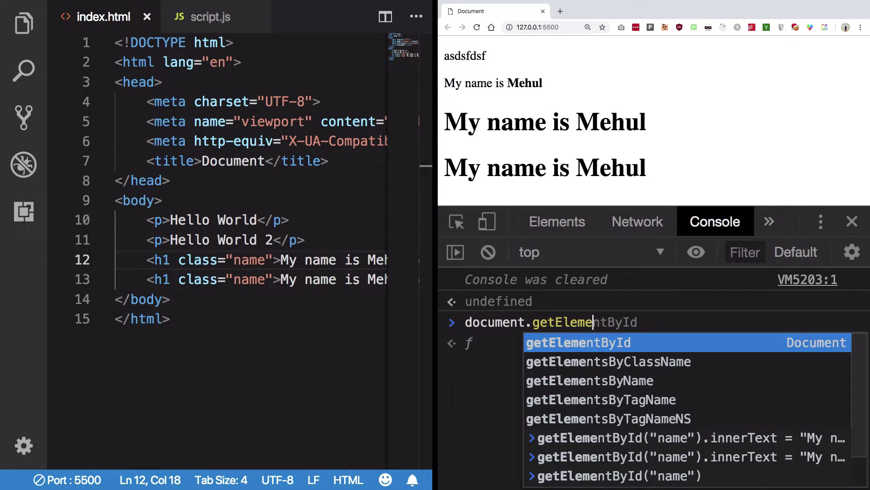
text(ntByTag)
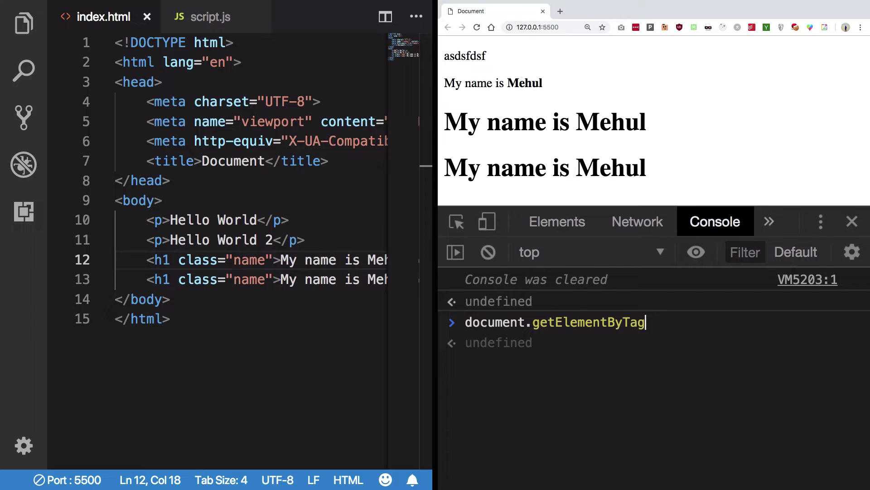
text(N)
key(BackSpace)
text(s)
key(BackSpace)
key(BackSpace)
key(BackSpace)
key(BackSpace)
key(BackSpace)
key(BackSpace)
text(sBu)
key(BackSpace)
text(yT)
key(Tab)
text(()
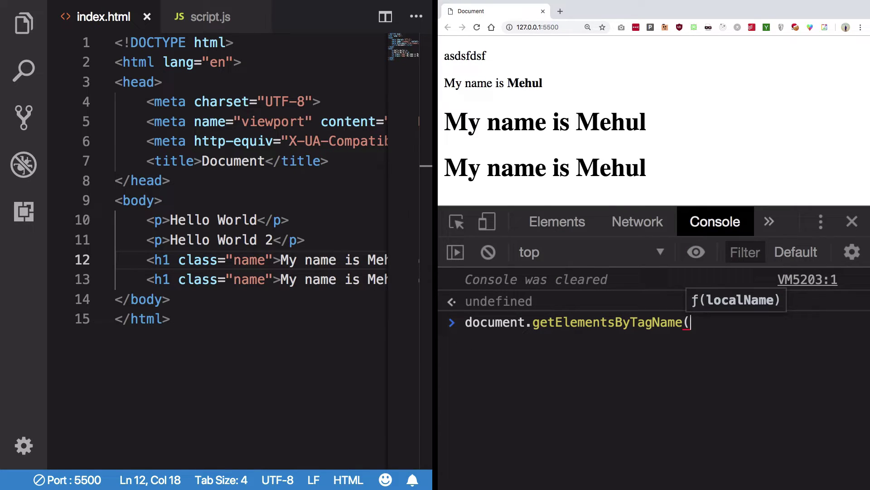
text("title"))
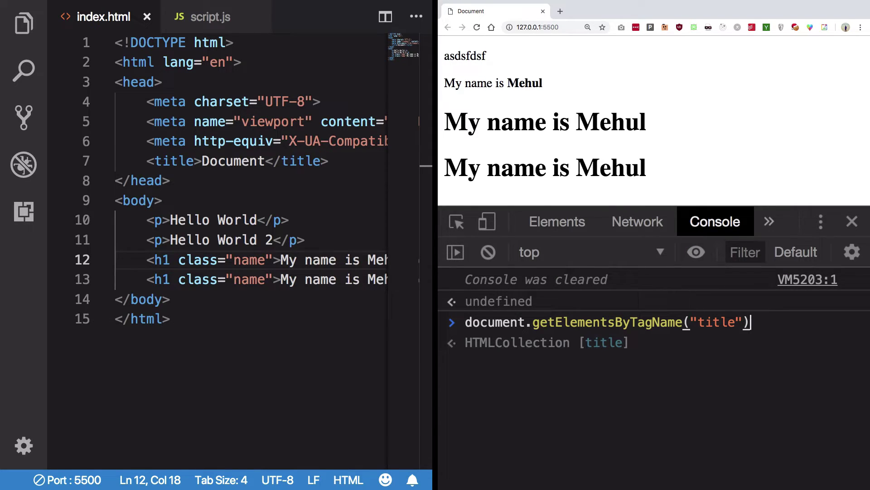
text([)
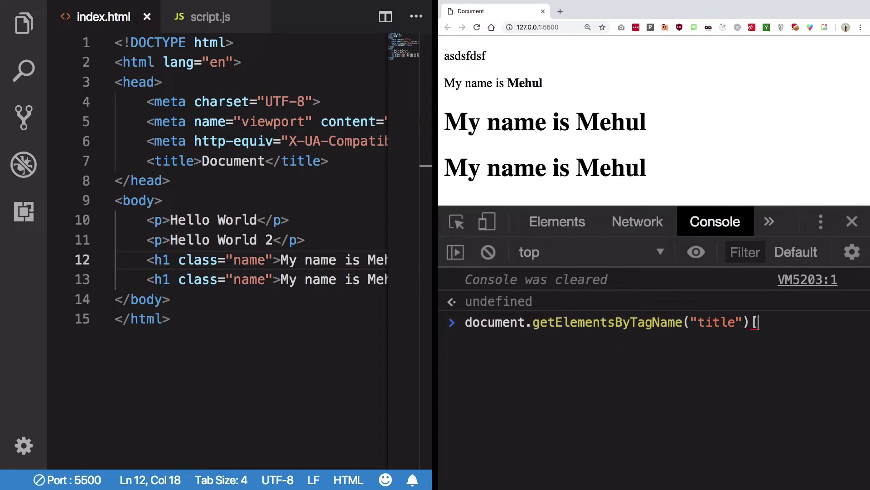
text(0])
text(.)
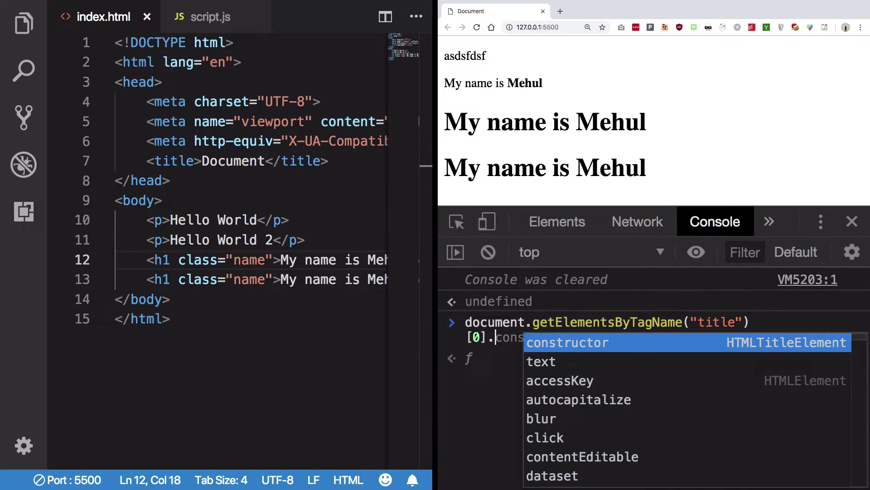
text(getEleme)
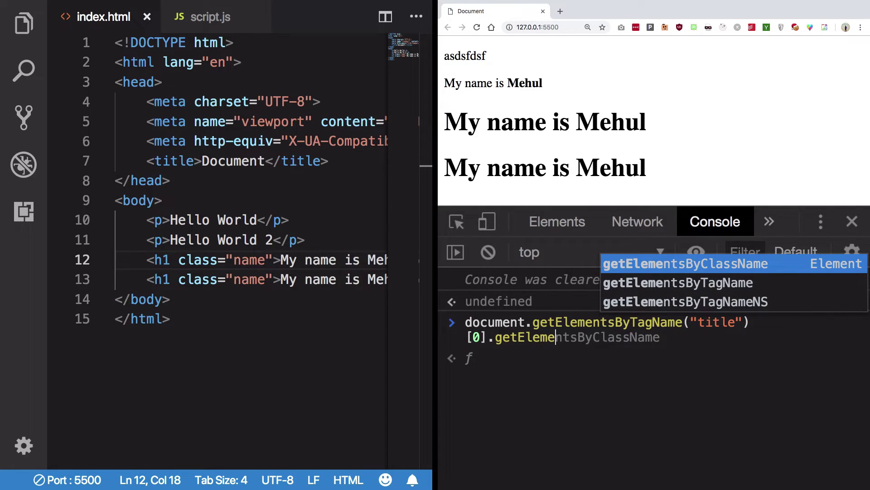
text(ntsByT)
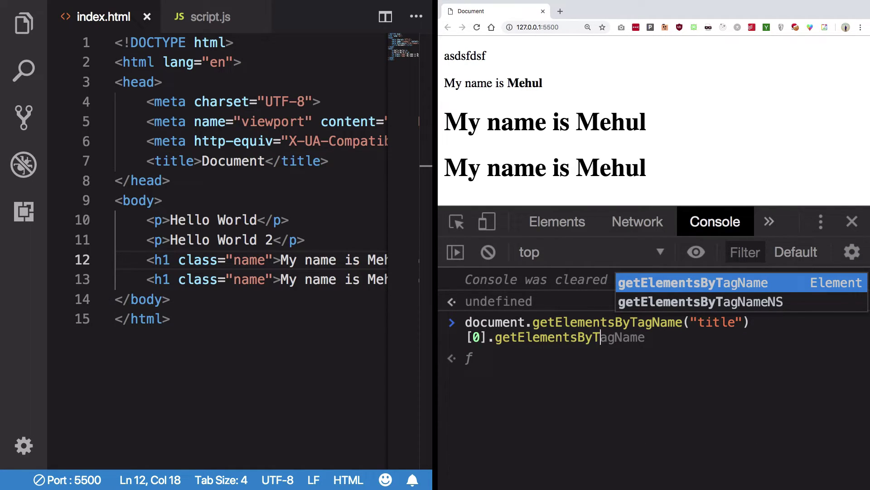
text(ag)
key(Tab)
text(()
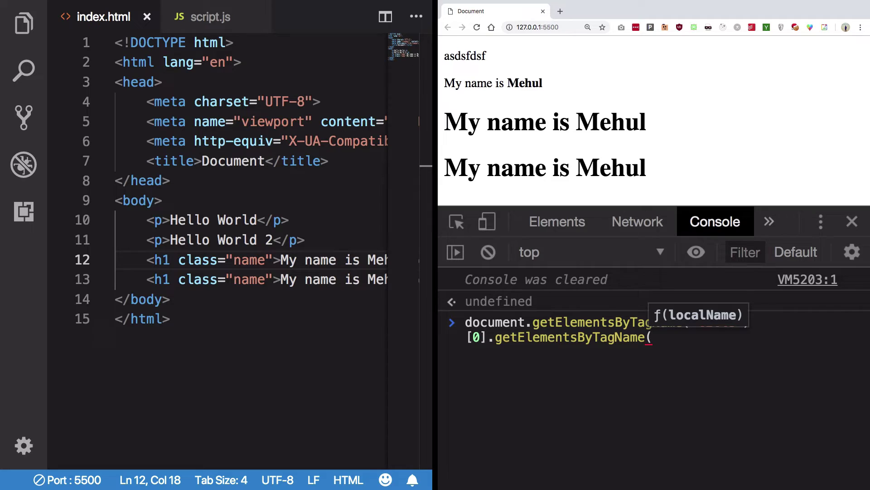
text("tit)
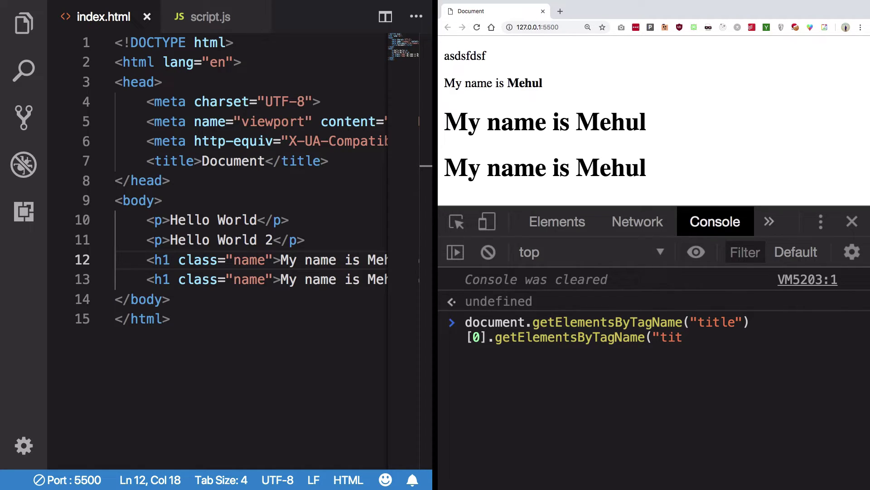
Correct and run the nested head/title lookup command, setting the title's innerText to "WOW!"
key(BackSpace)
double_click(703, 322)
text(head)
text(tlte)
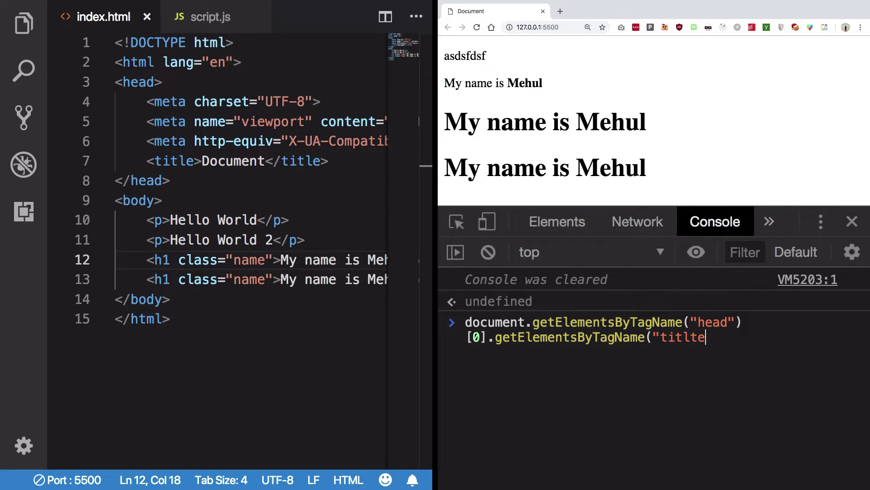
key(BackSpace)
key(BackSpace)
text(e"))
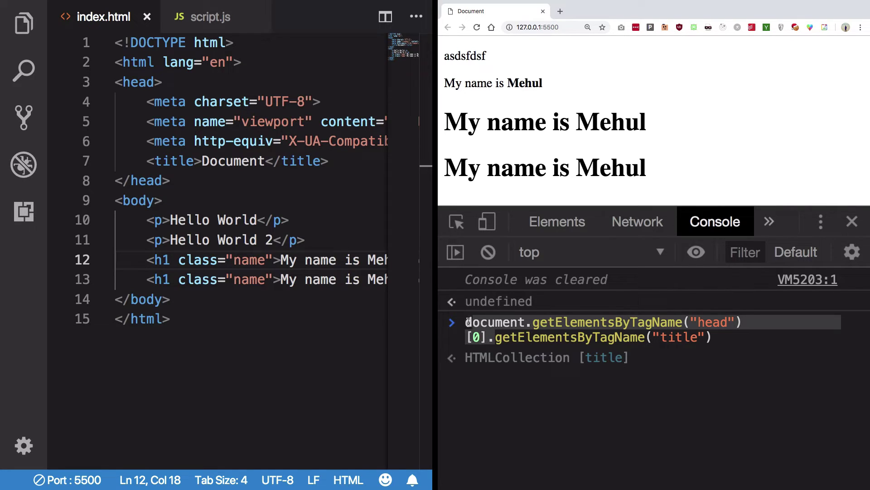
click(497, 337)
drag(495, 338, 721, 340)
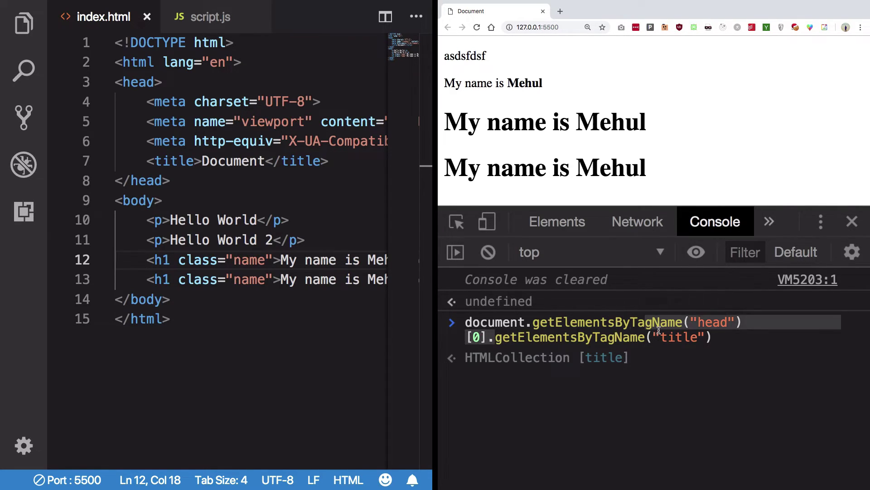
click(724, 342)
text([)
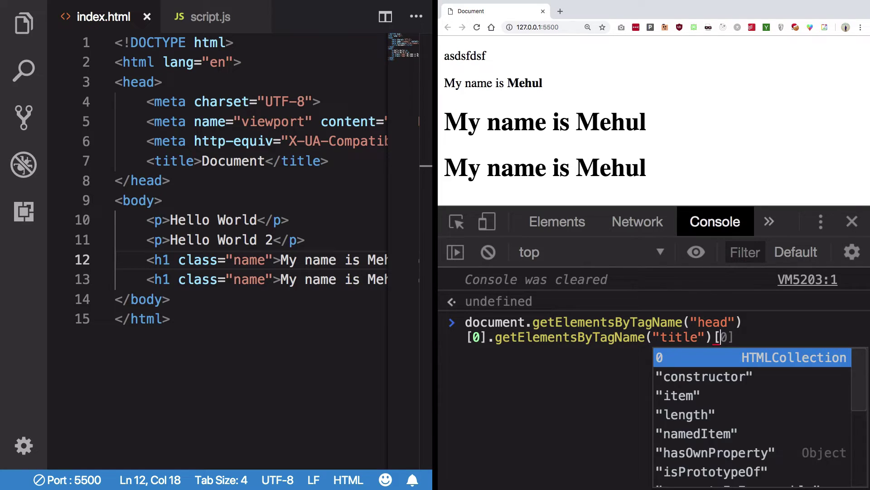
text(0].in)
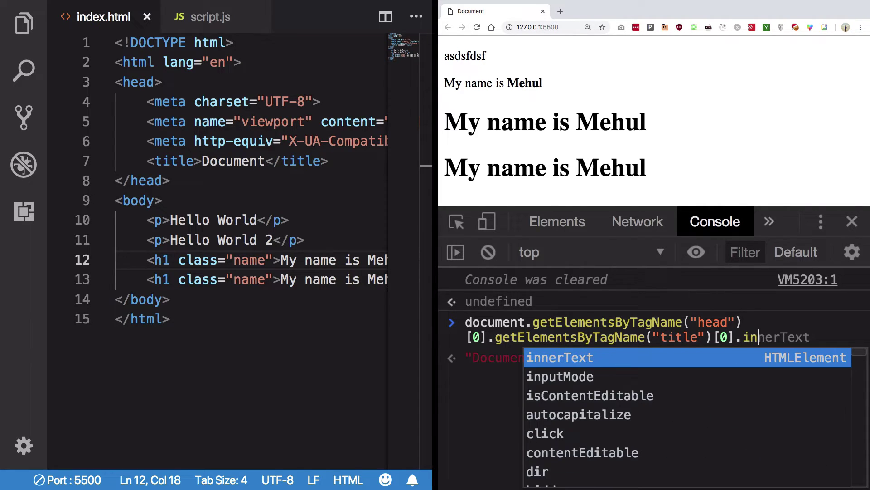
text(ne)
key(Tab)
text(= )
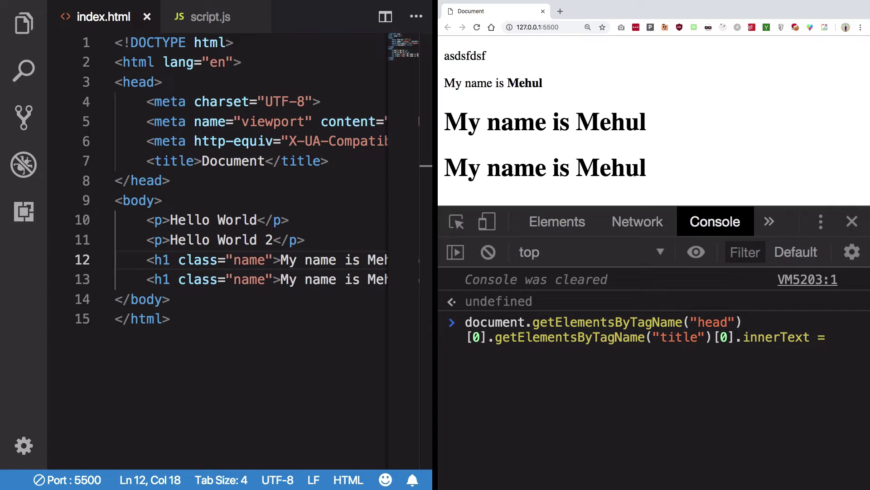
text("WOW!)
key(Return)
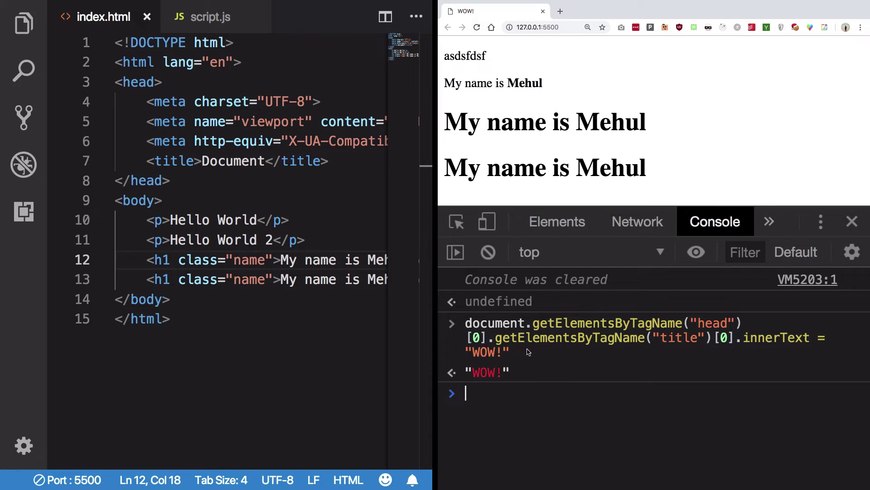
double_click(478, 334)
drag(480, 335, 467, 329)
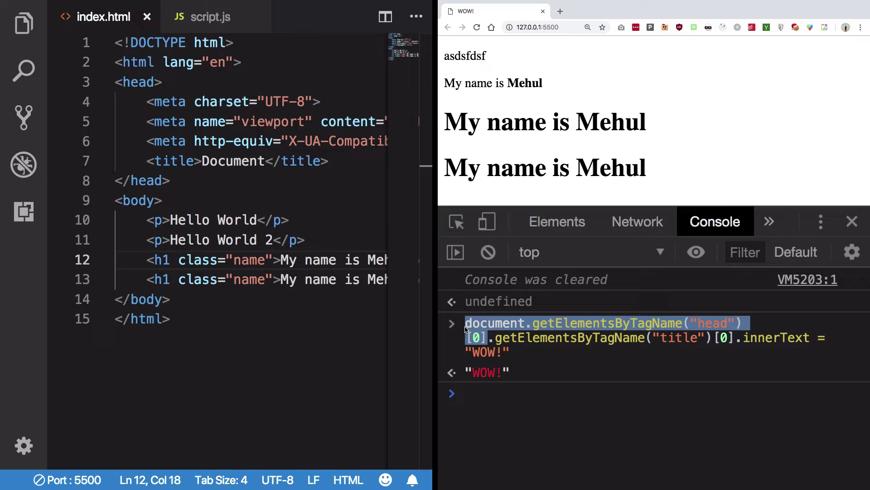
click(117, 97)
click(139, 82)
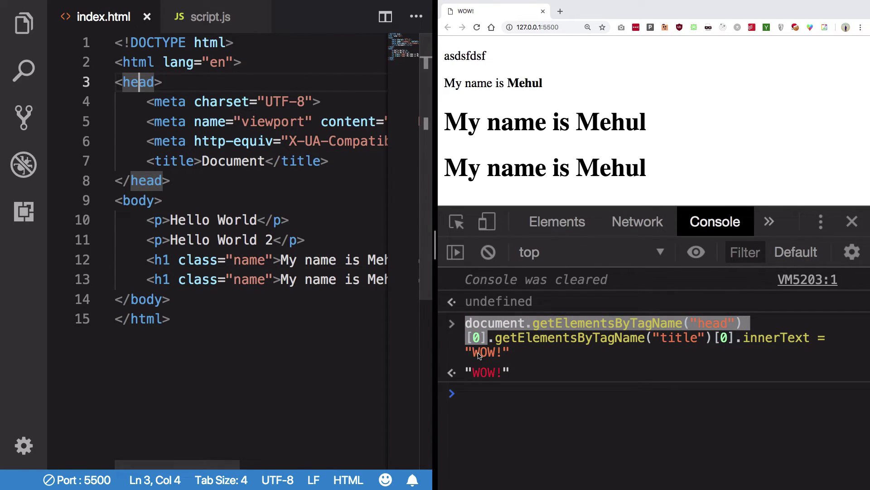
click(505, 344)
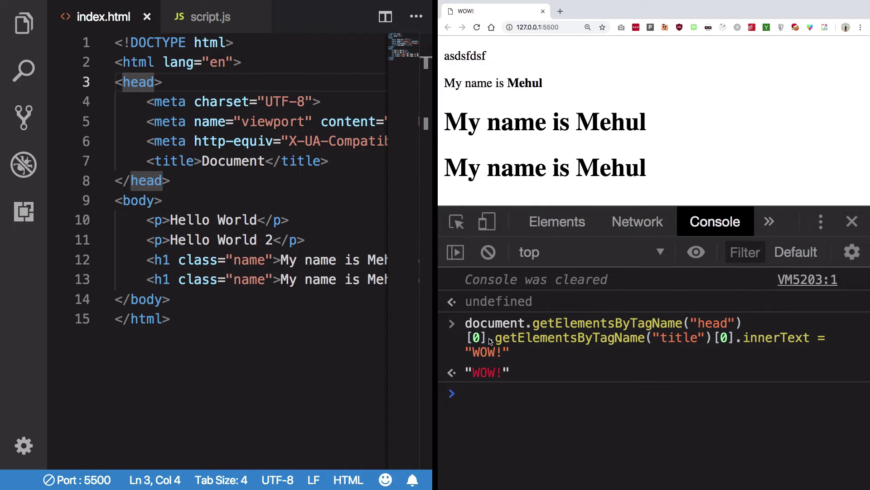
drag(490, 340, 465, 326)
click(178, 202)
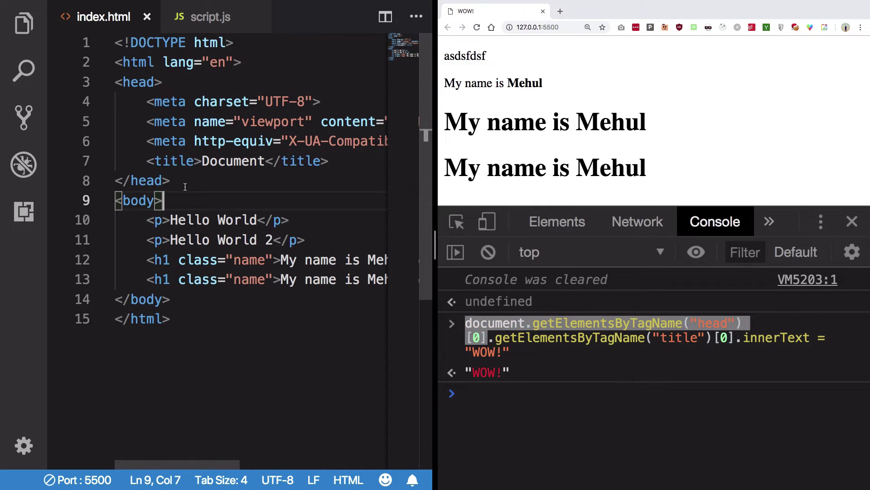
click(189, 182)
drag(176, 182, 115, 81)
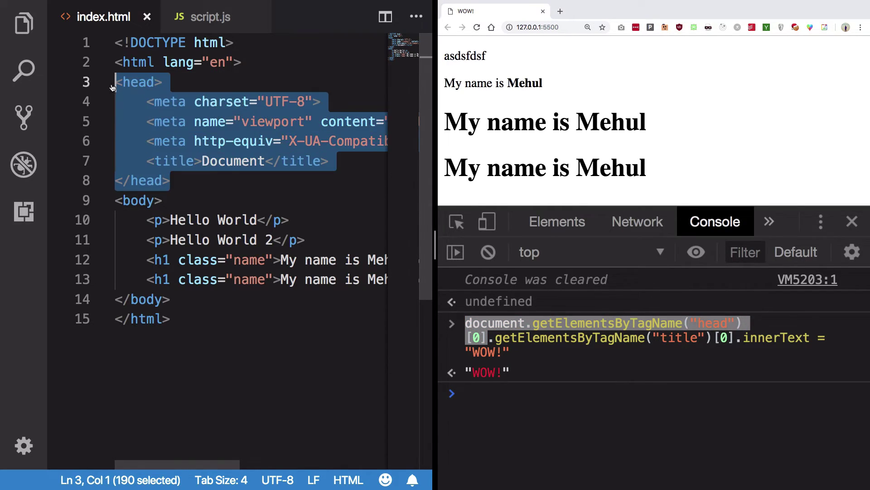
key(super+Tab)
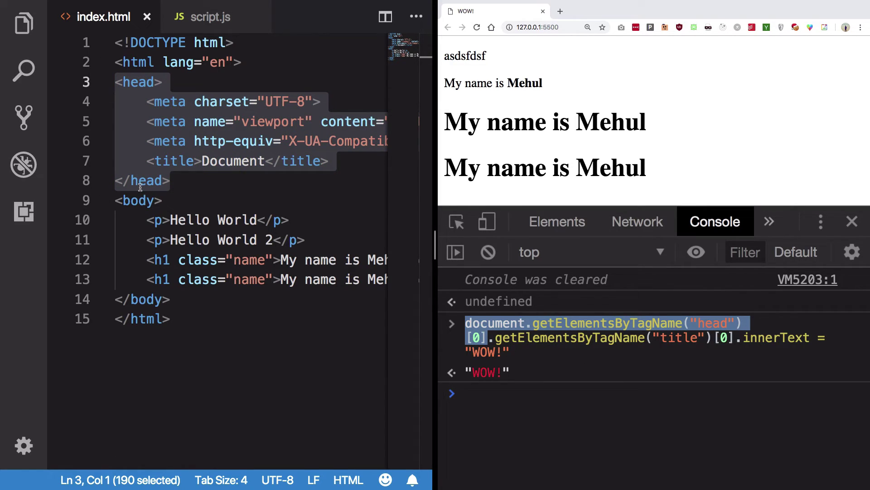
click(159, 179)
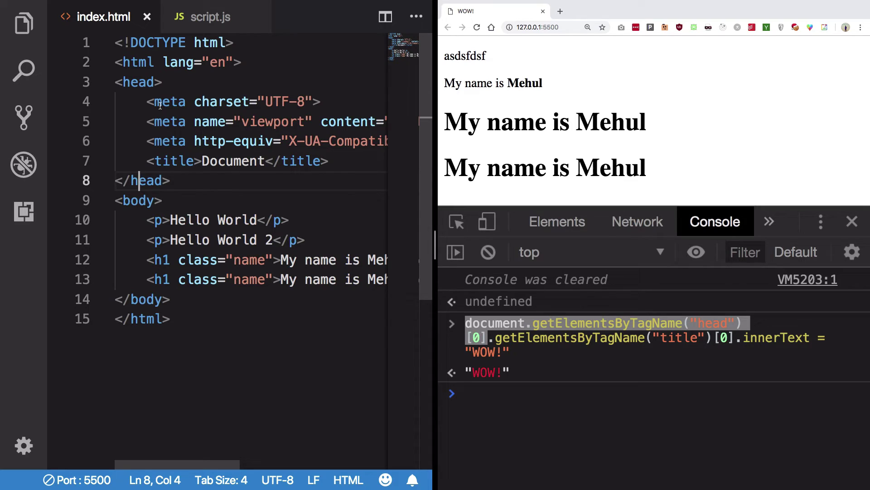
drag(163, 103, 178, 165)
click(178, 164)
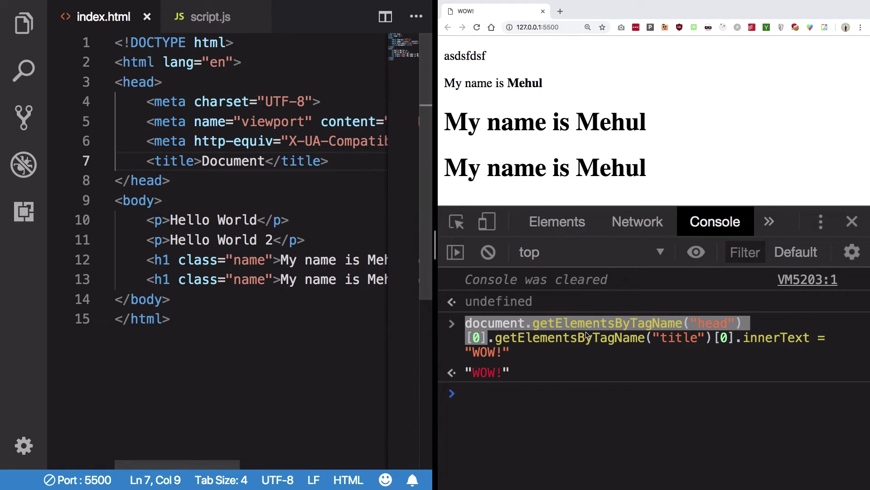
double_click(786, 338)
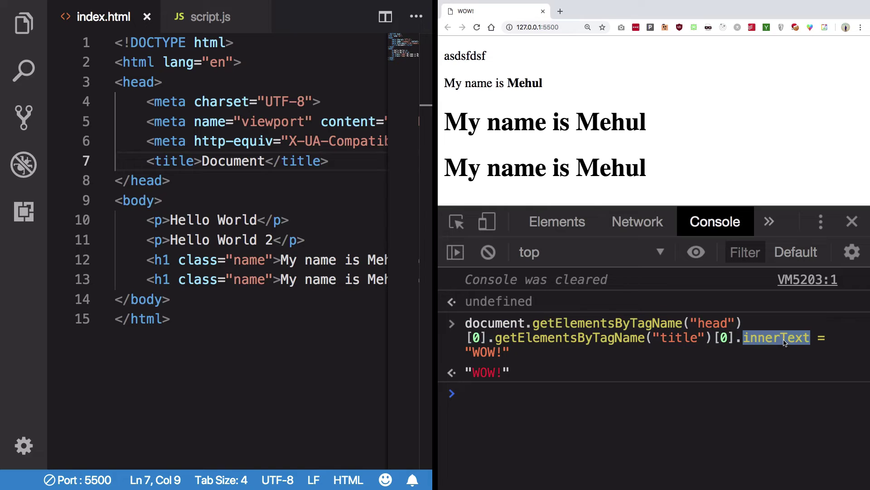
double_click(478, 355)
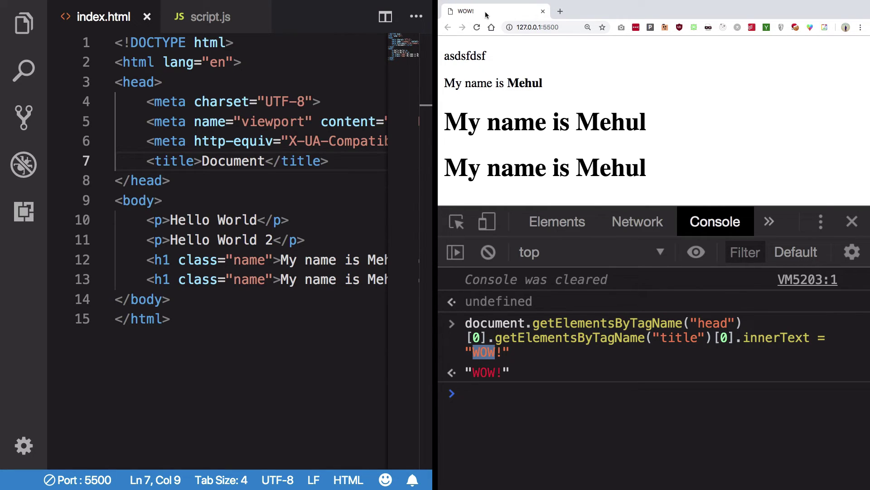
Clear the console with clear()
click(497, 418)
text(cle)
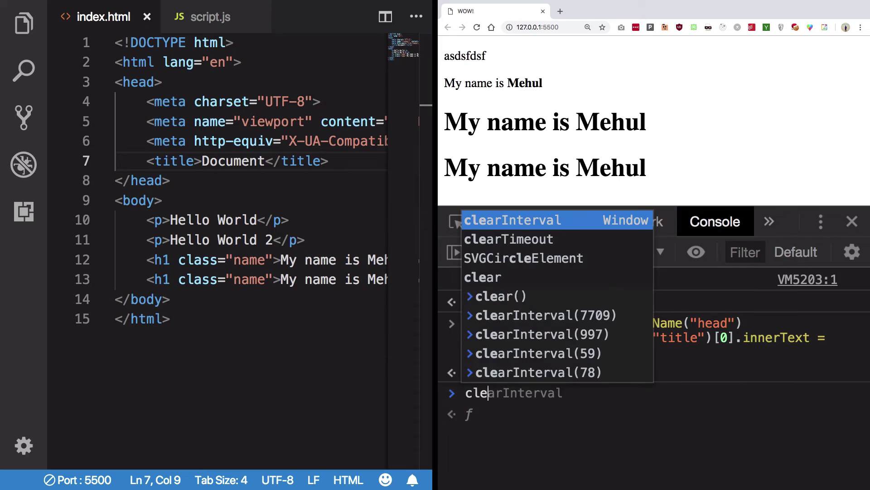
text(r)
key(BackSpace)
text(ar())
key(Return)
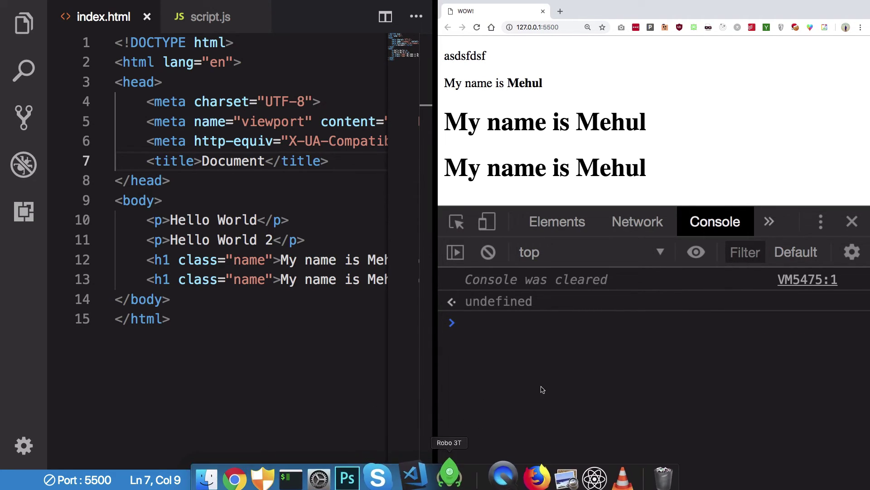
text(document)
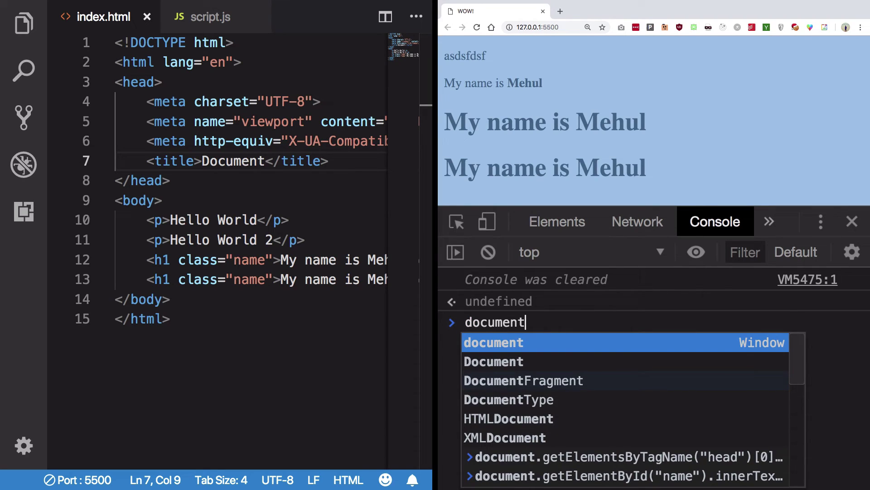
text(.he)
Run document.head and document.body to display the head and body elements
key(Tab)
key(Return)
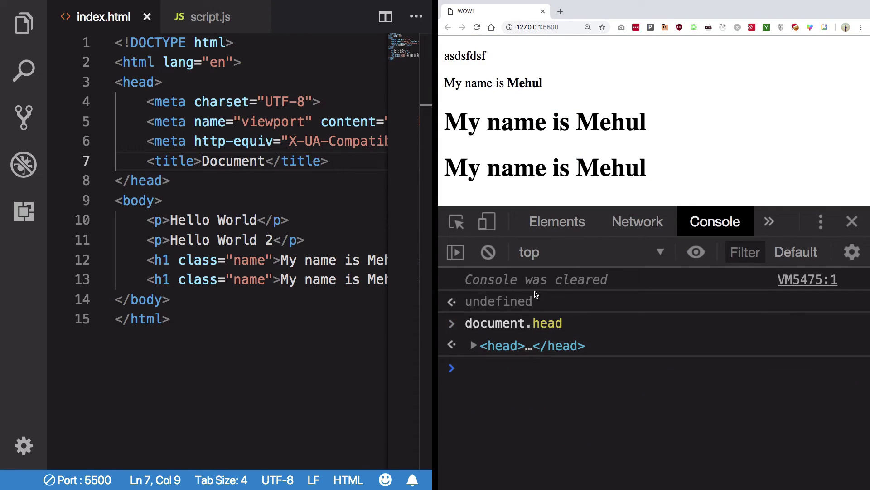
text(document)
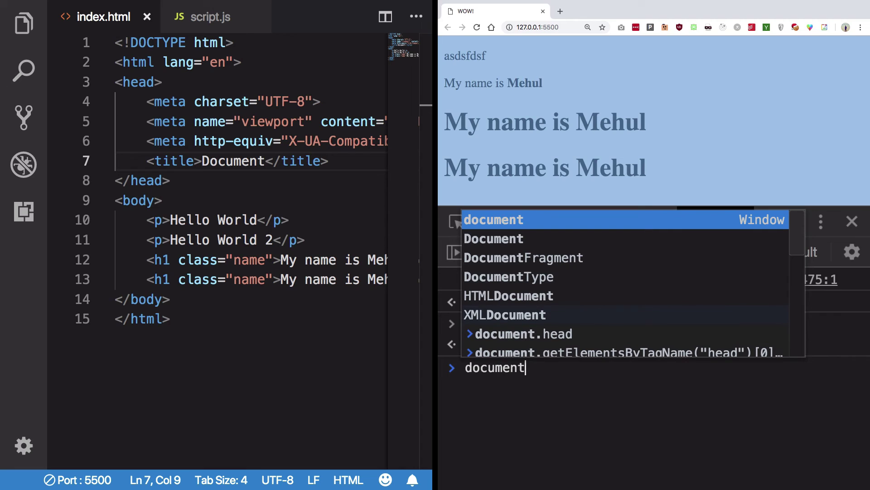
text(.body)
key(Tab)
key(Return)
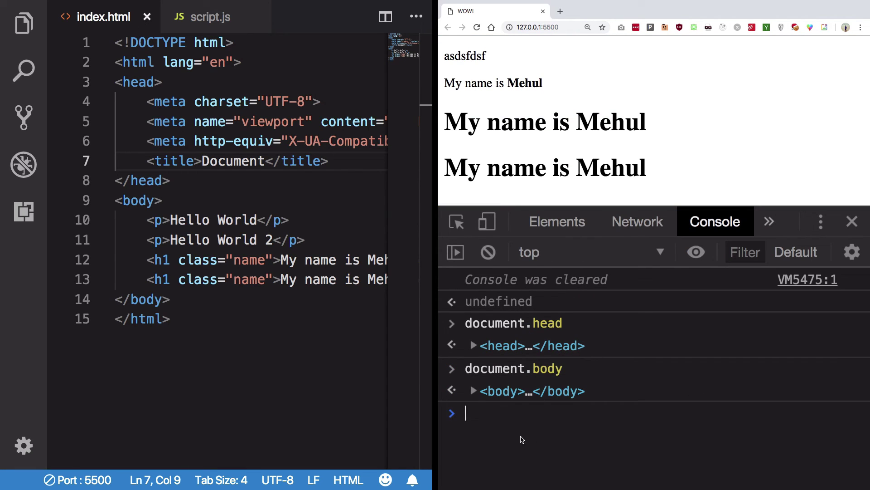
click(171, 180)
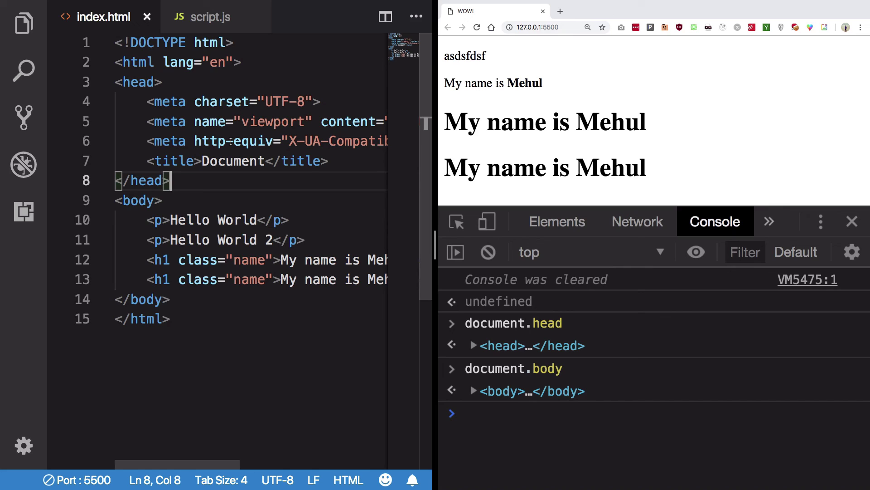
click(530, 421)
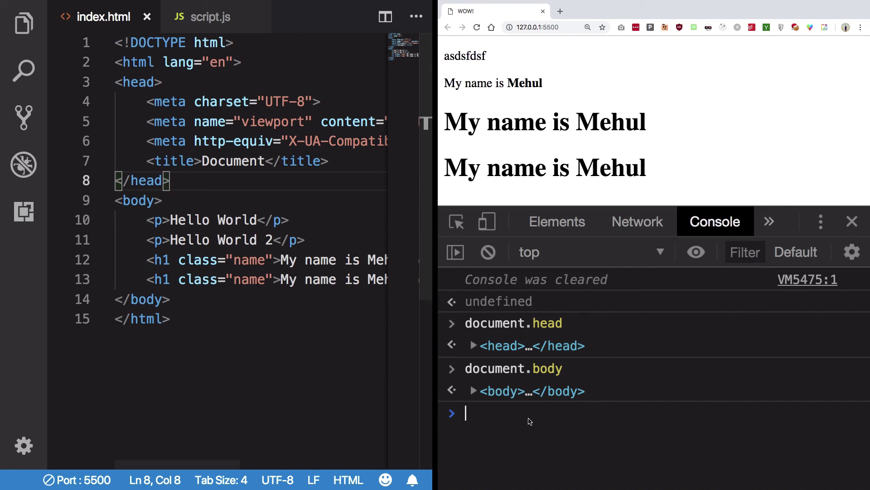